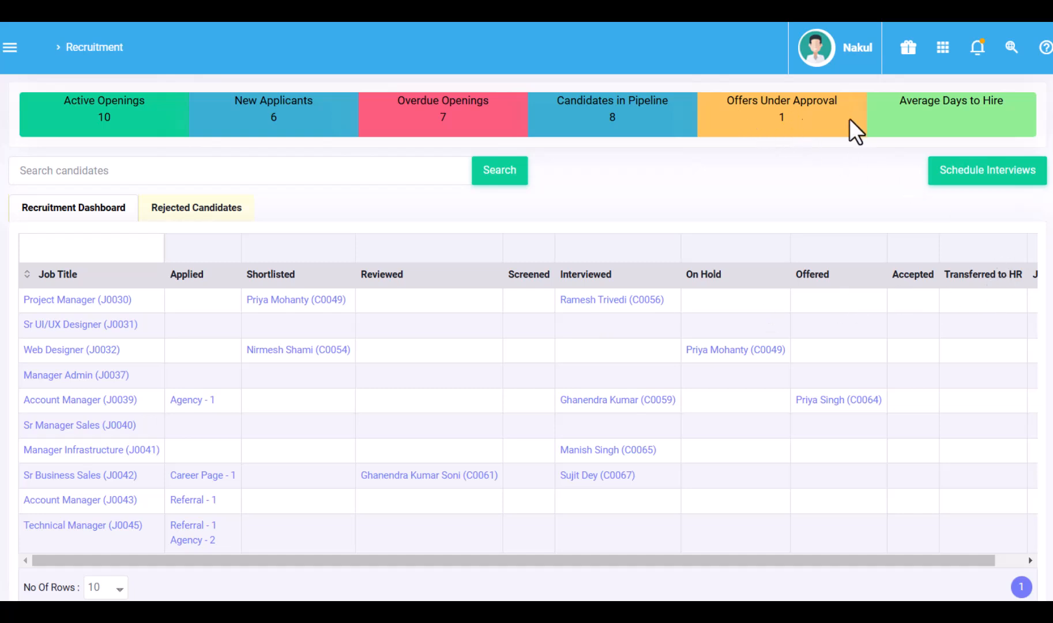
Examine the recruitment dashboard's summary figures and the candidate stage columns of the job openings table, from Reviewed through Joined
drag(900, 100, 1004, 112)
click(1003, 112)
scroll(131, 314, down, 1)
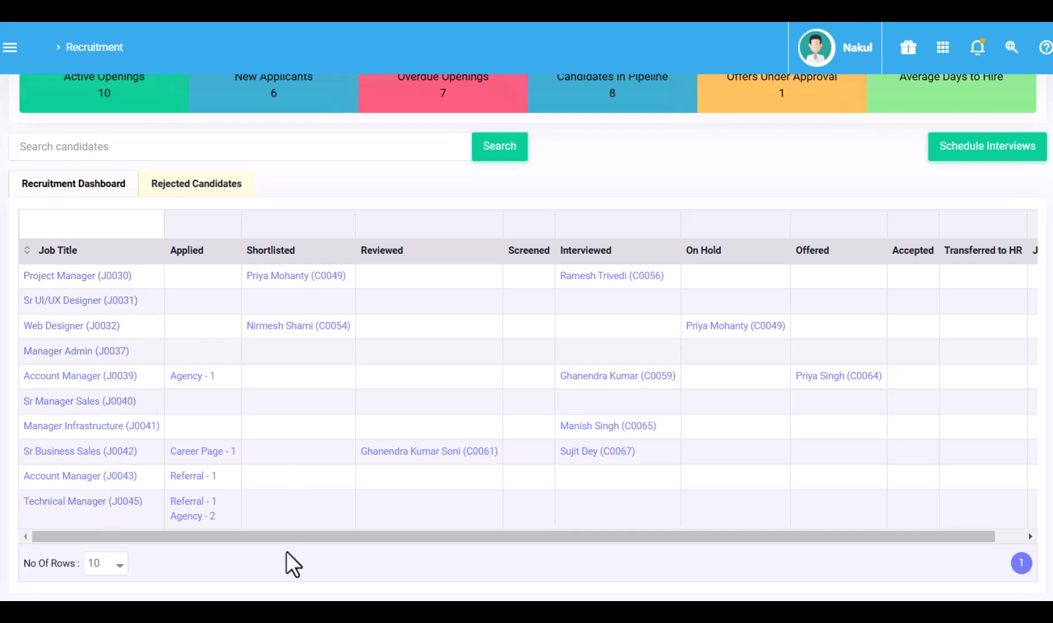
drag(299, 540, 372, 547)
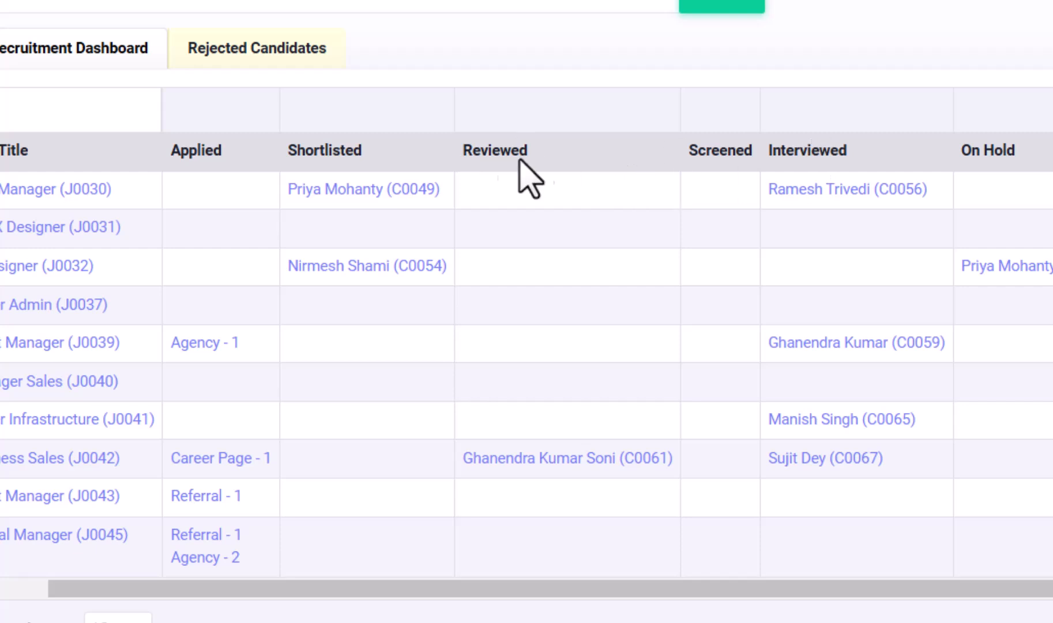
double_click(494, 150)
drag(615, 170, 607, 134)
click(602, 134)
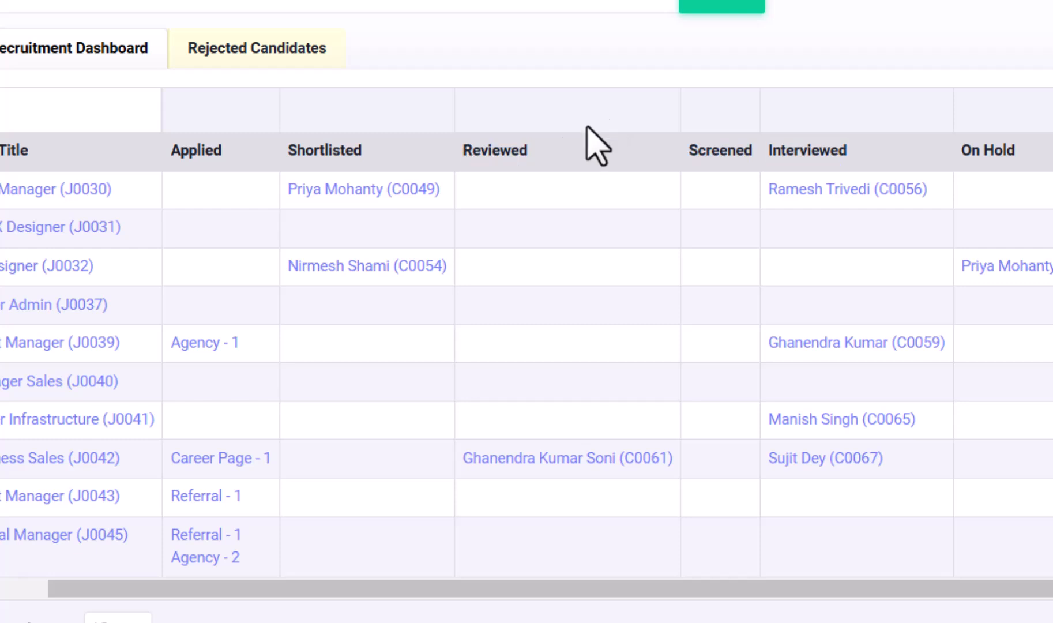
drag(767, 151, 865, 173)
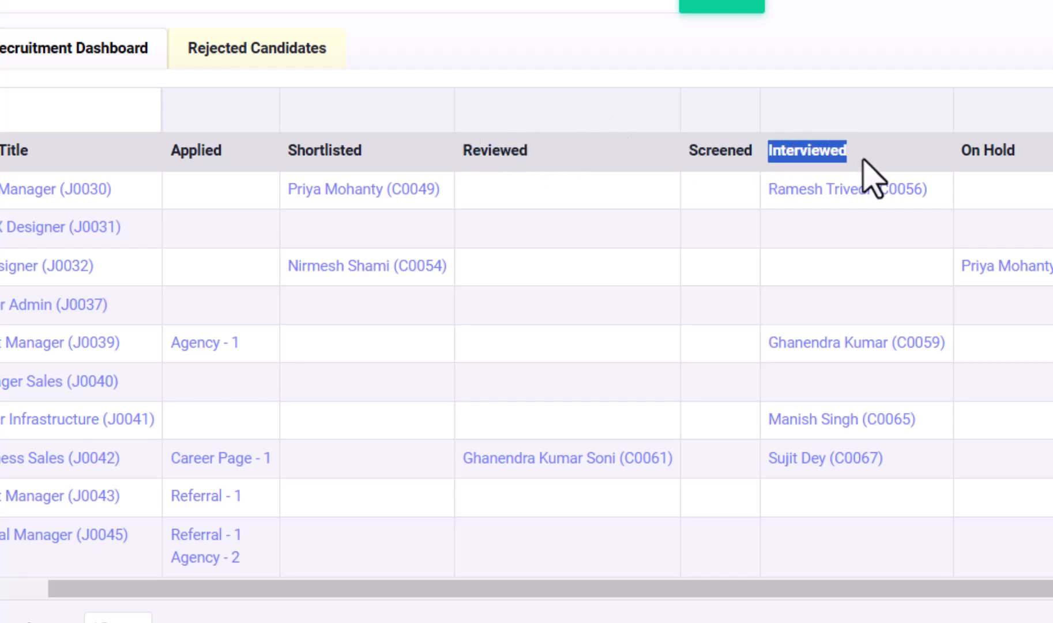
click(852, 114)
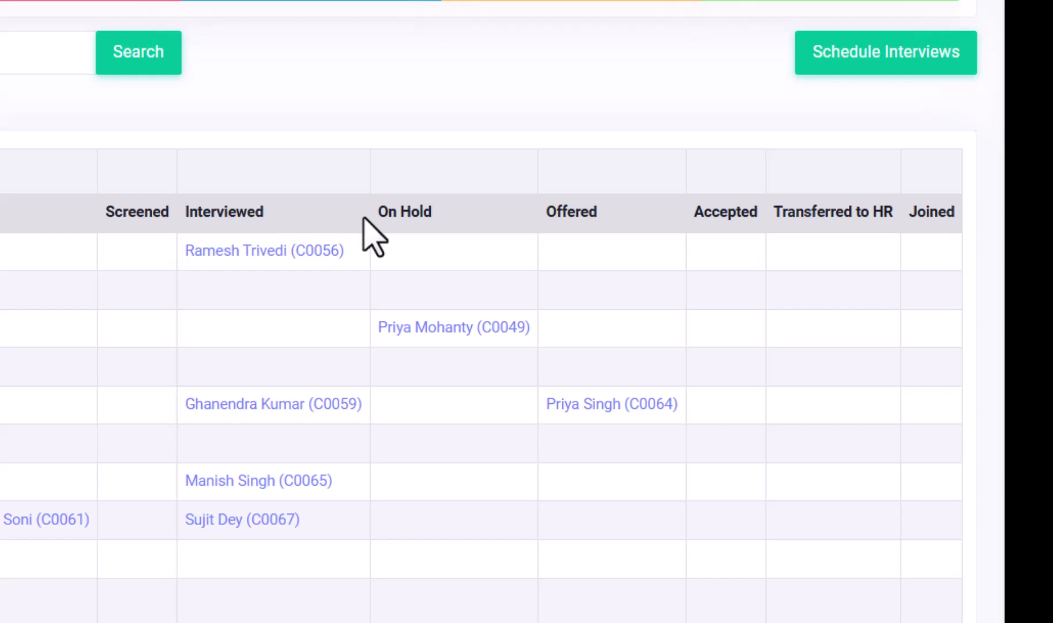
drag(376, 224, 440, 228)
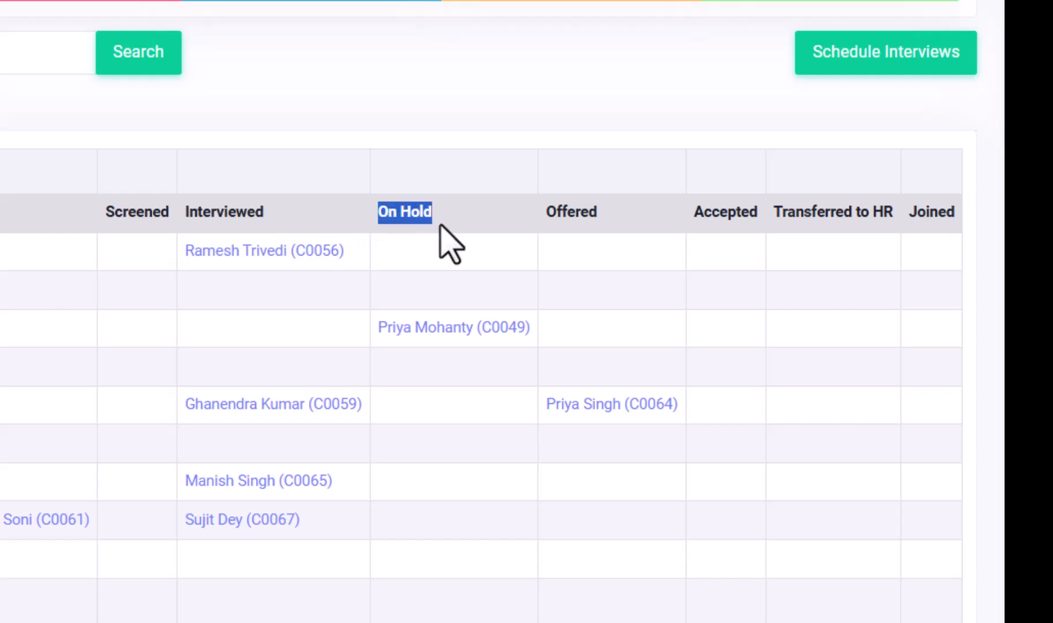
click(482, 218)
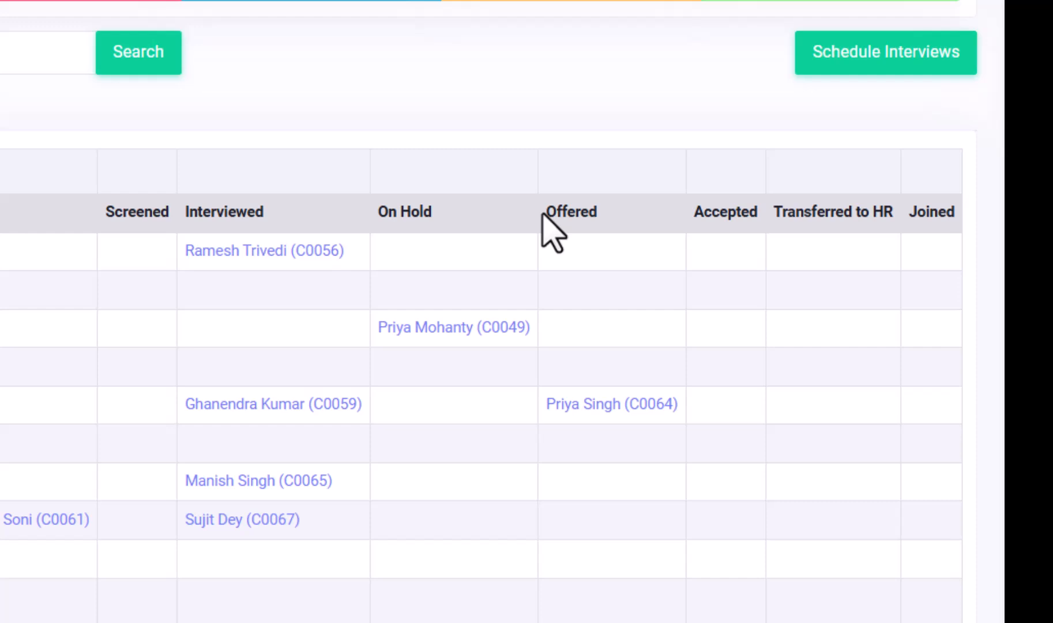
drag(697, 218, 762, 236)
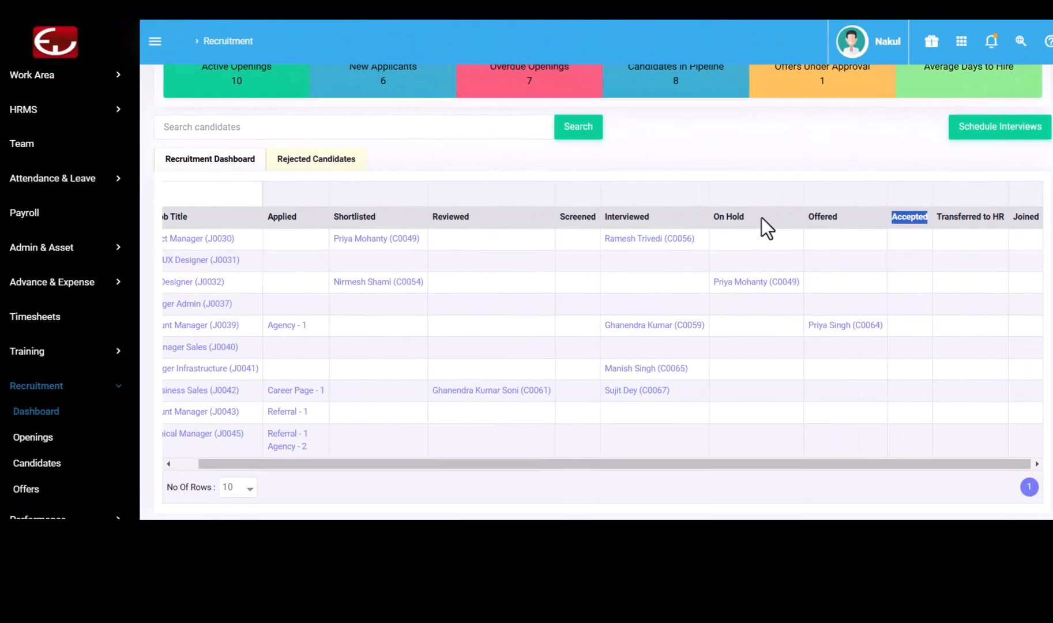
click(462, 214)
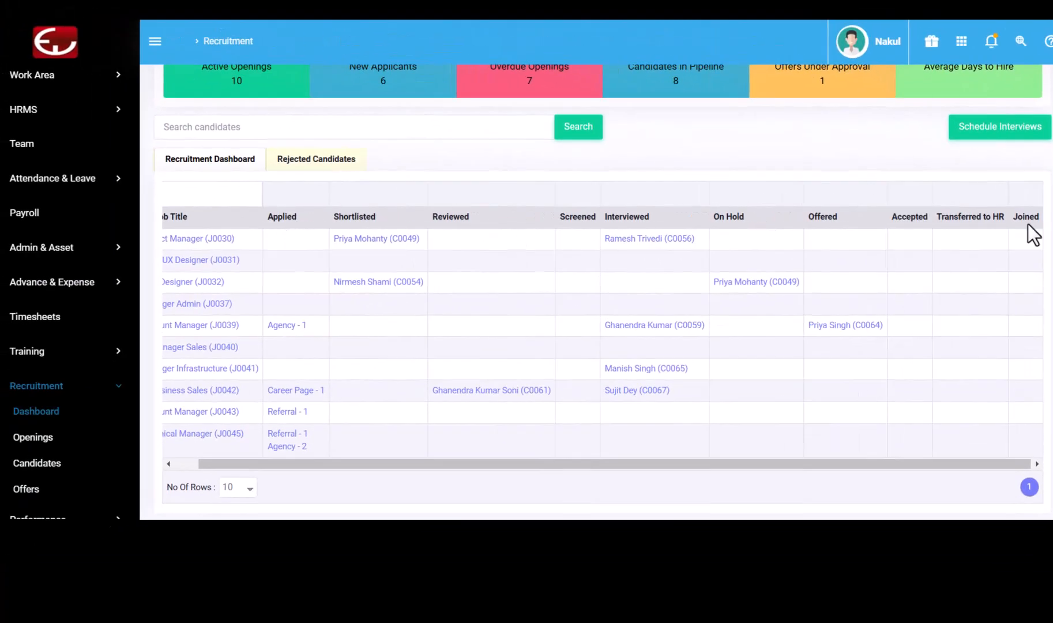
View the rejected candidates by job opening and return to the recruitment dashboard's candidate overview
click(316, 167)
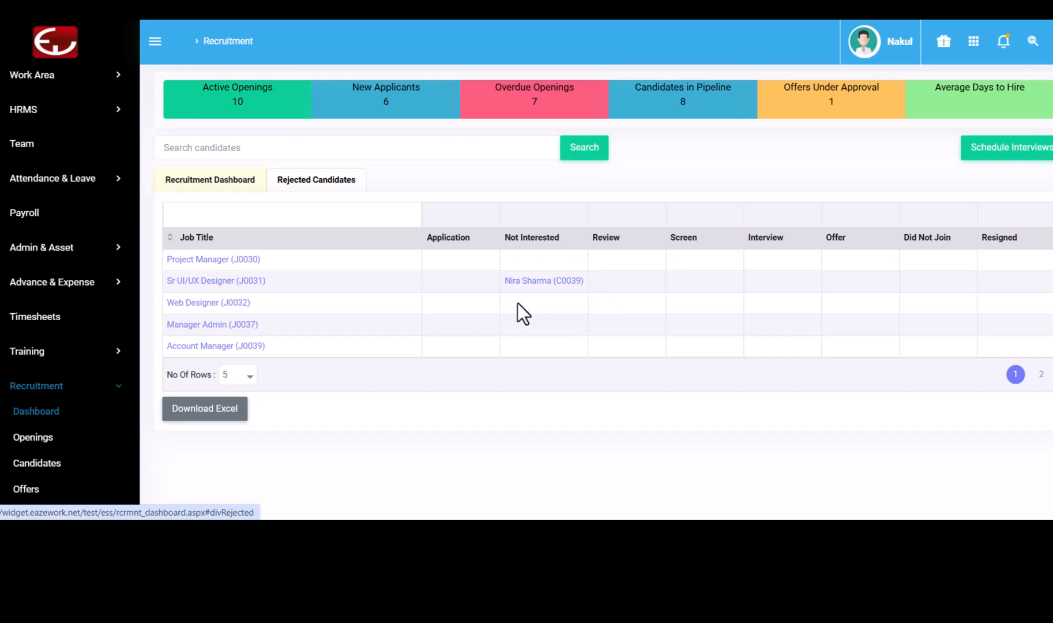
click(231, 196)
scroll(342, 227, down, 1)
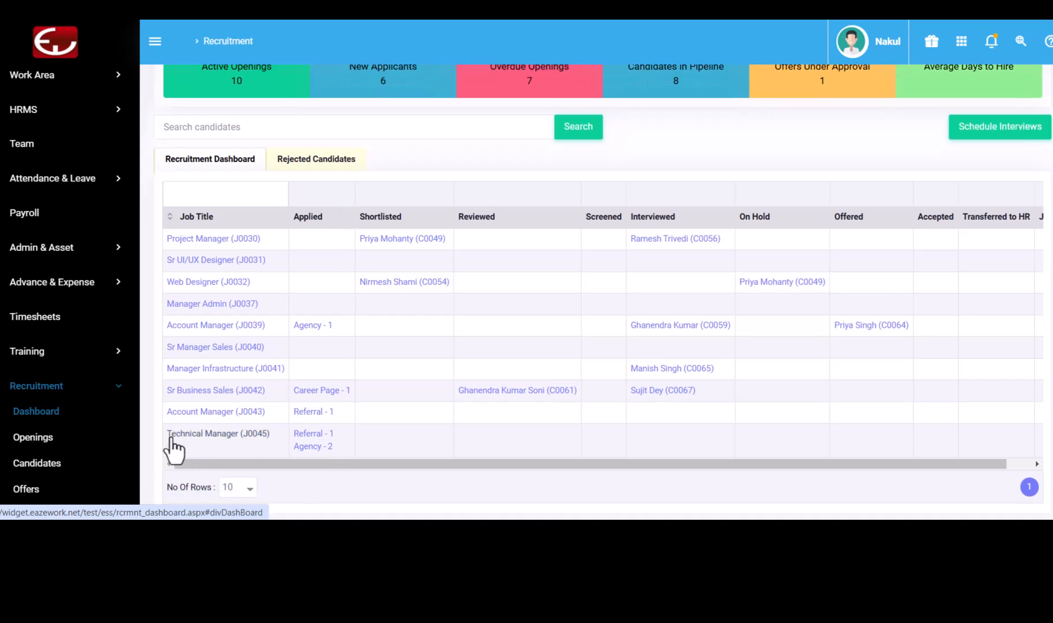
Shortlist the referral applicant for the Technical Manager (J0045) opening and close the applicant list
click(316, 441)
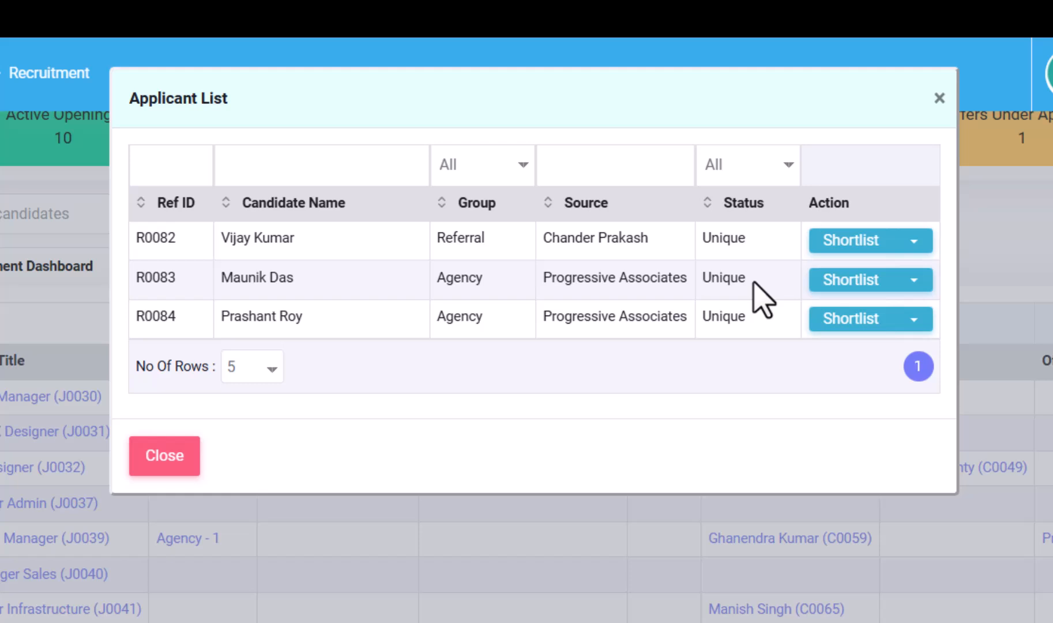
click(914, 241)
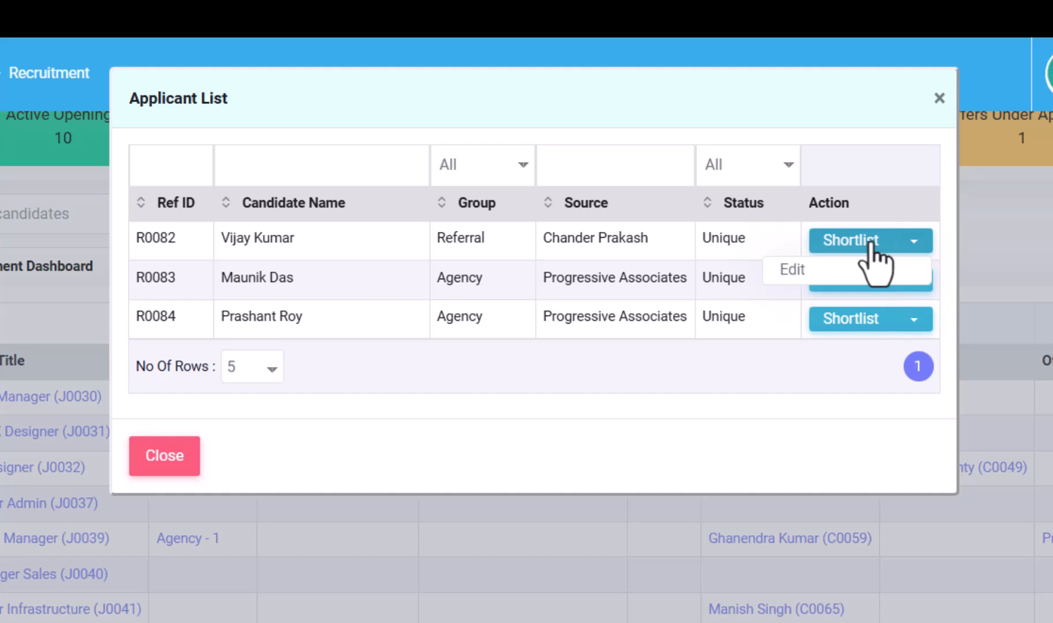
click(742, 242)
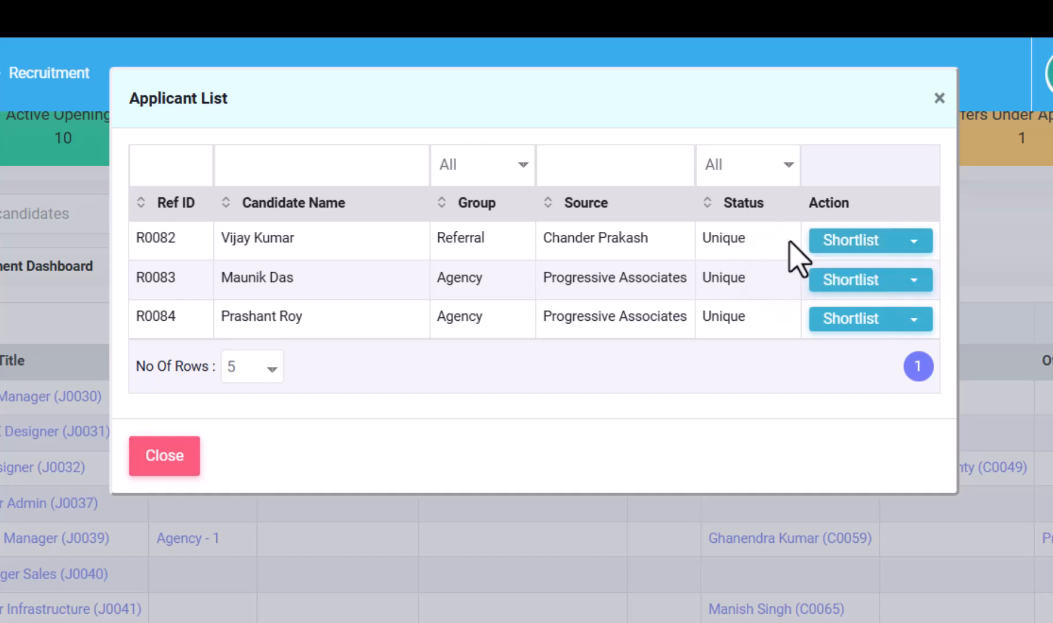
click(850, 241)
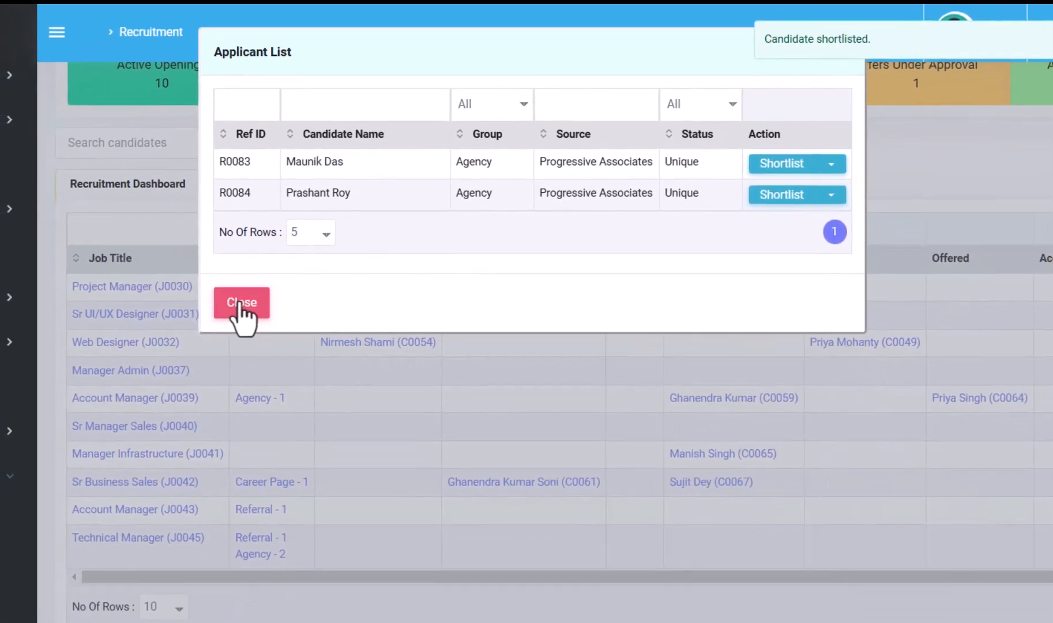
click(239, 306)
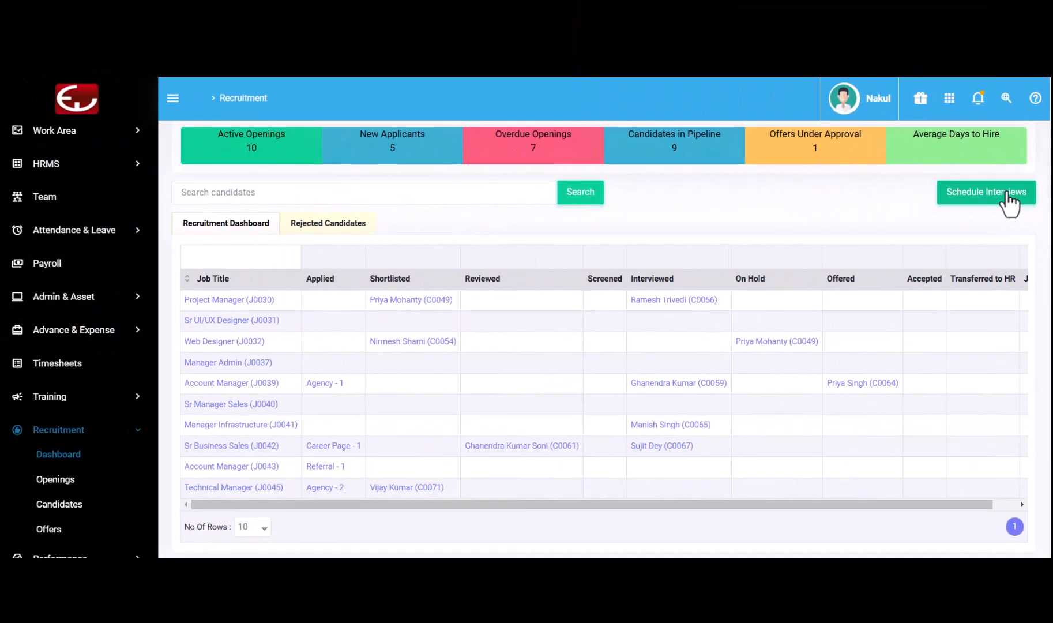
Start scheduling an interview for the Technical Manager opening and choose the newly shortlisted candidate
click(990, 199)
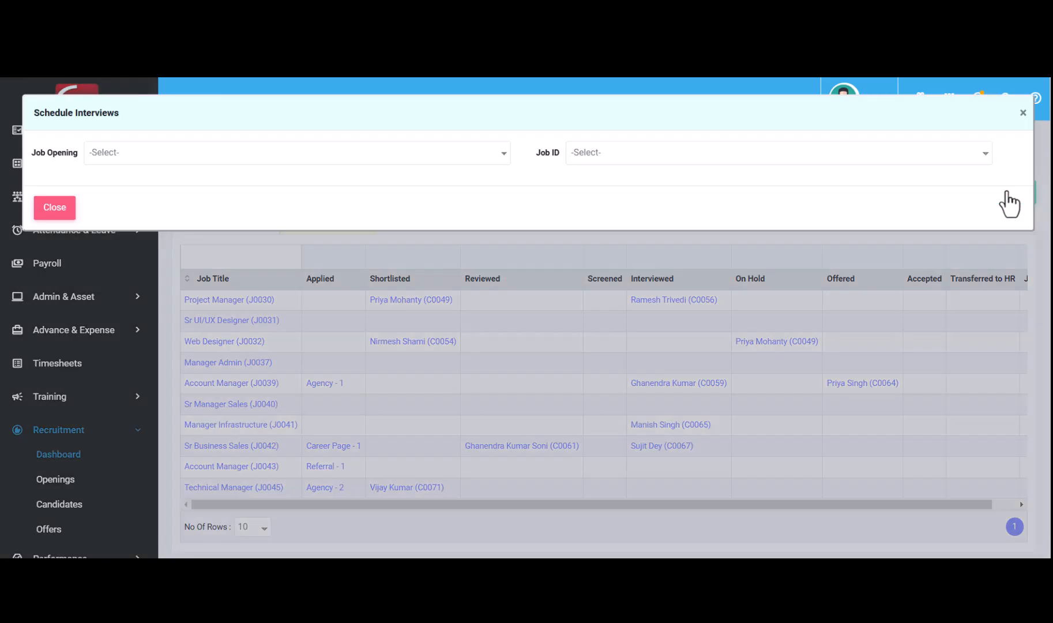
click(313, 161)
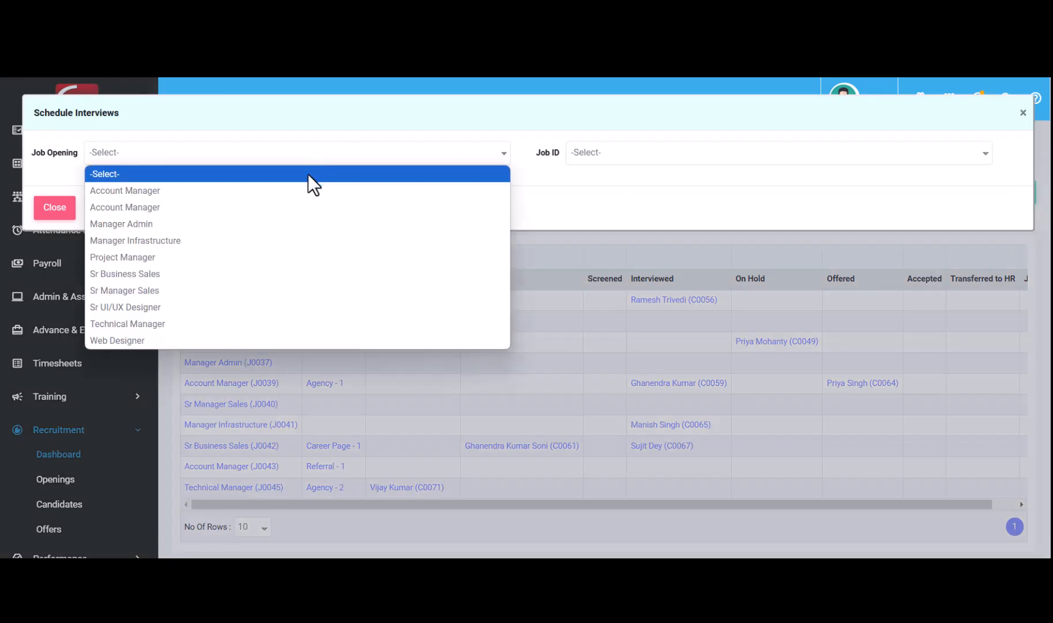
click(206, 326)
click(123, 226)
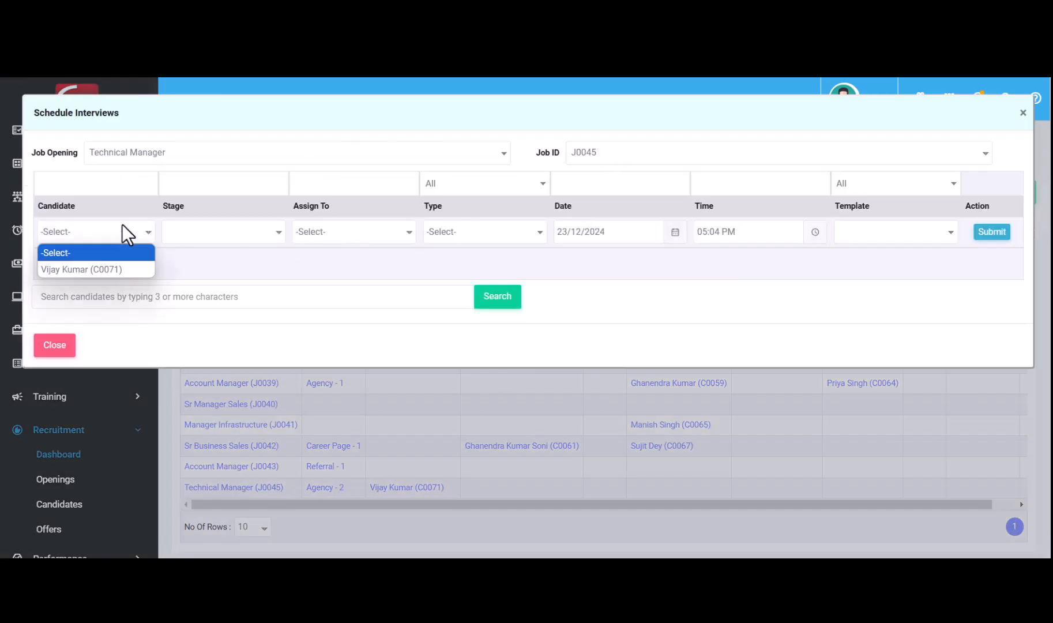
click(114, 268)
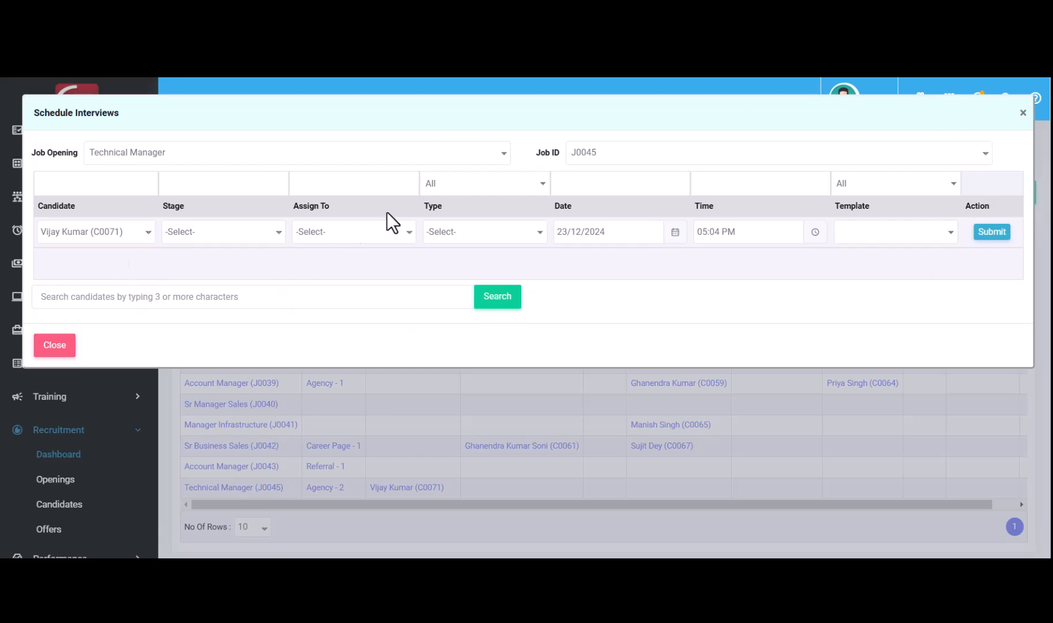
Set the candidate's stage to Interview, assign the employee with code 14 as interviewer, and set the type to Face to Face
click(213, 234)
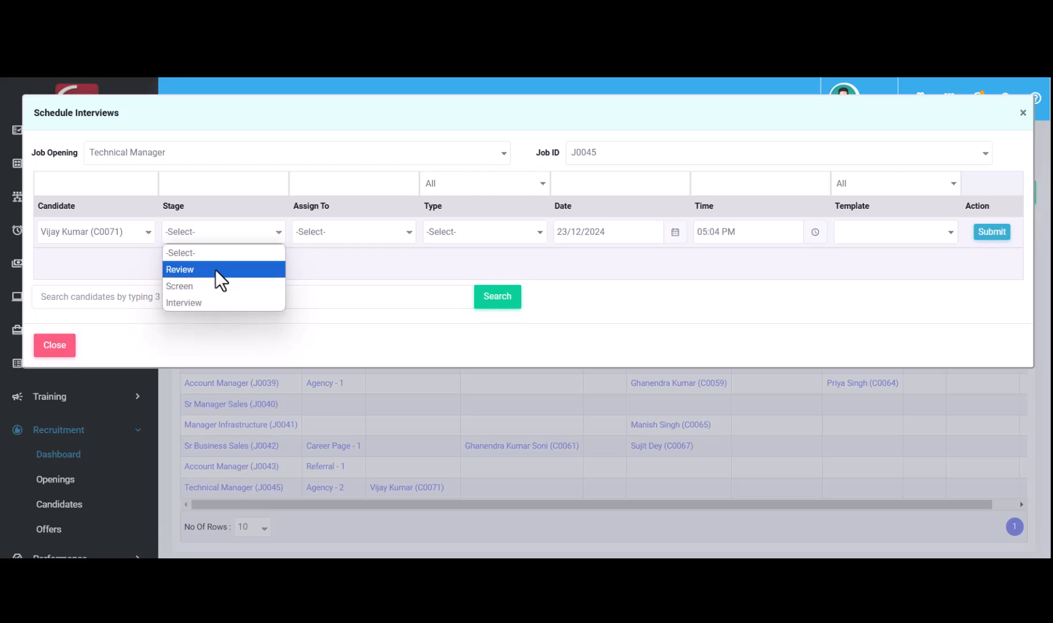
click(214, 303)
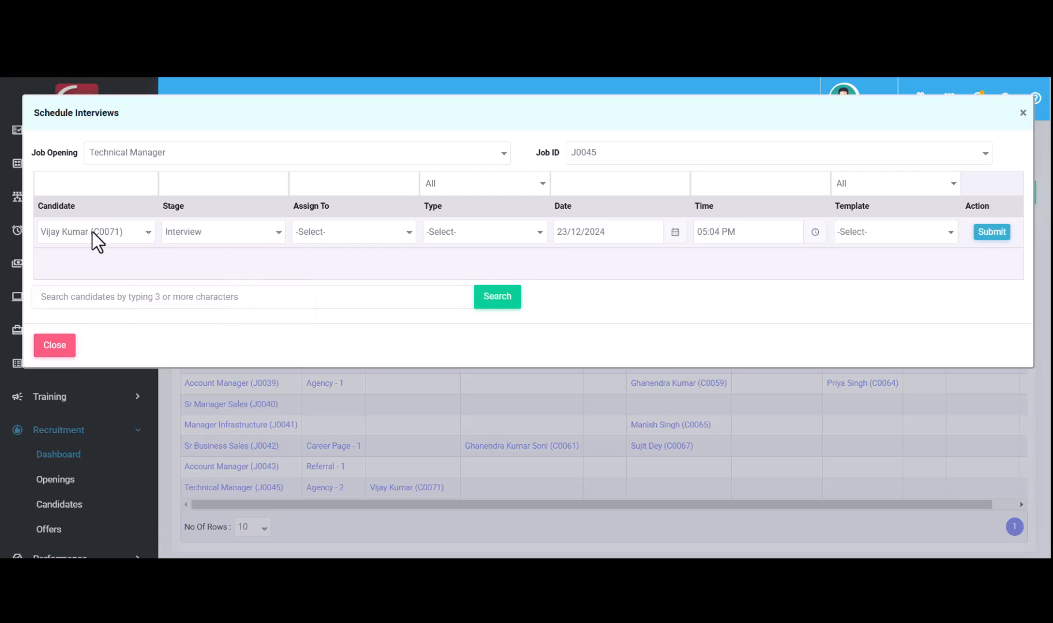
click(344, 237)
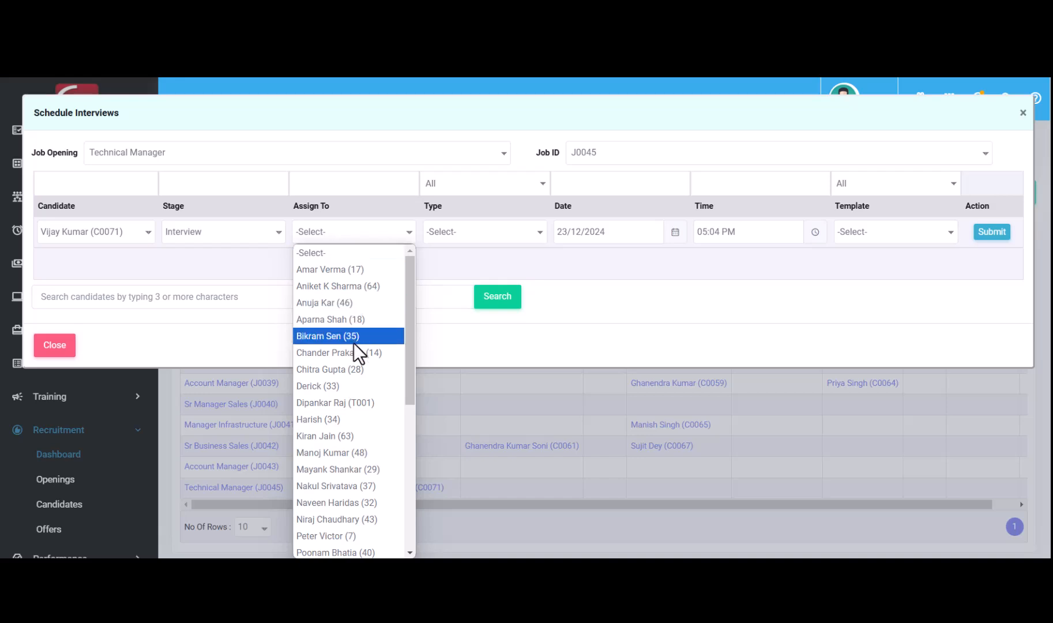
click(349, 353)
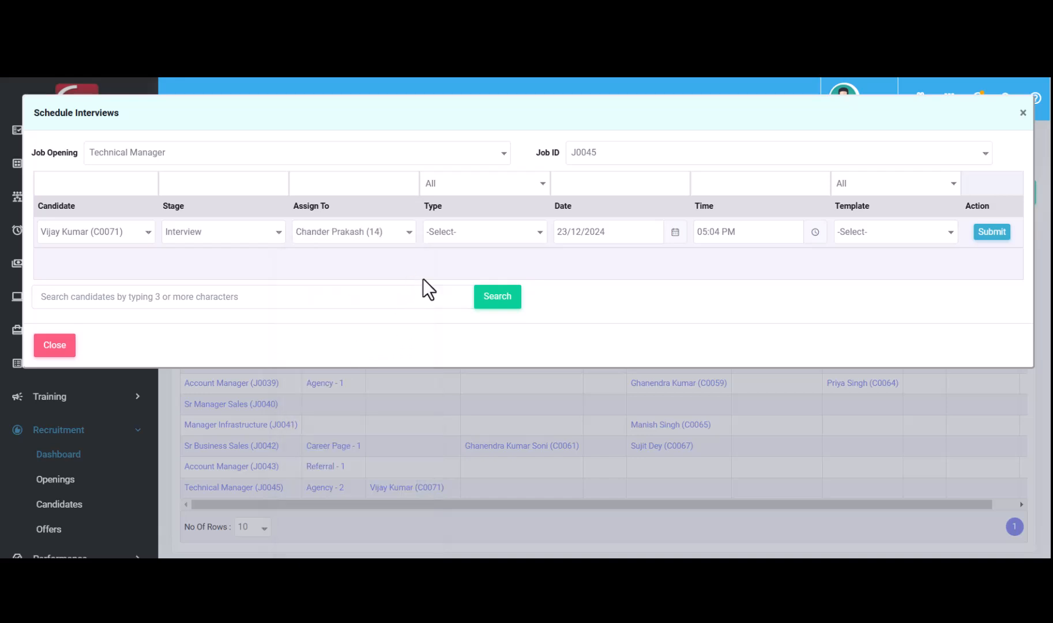
click(484, 233)
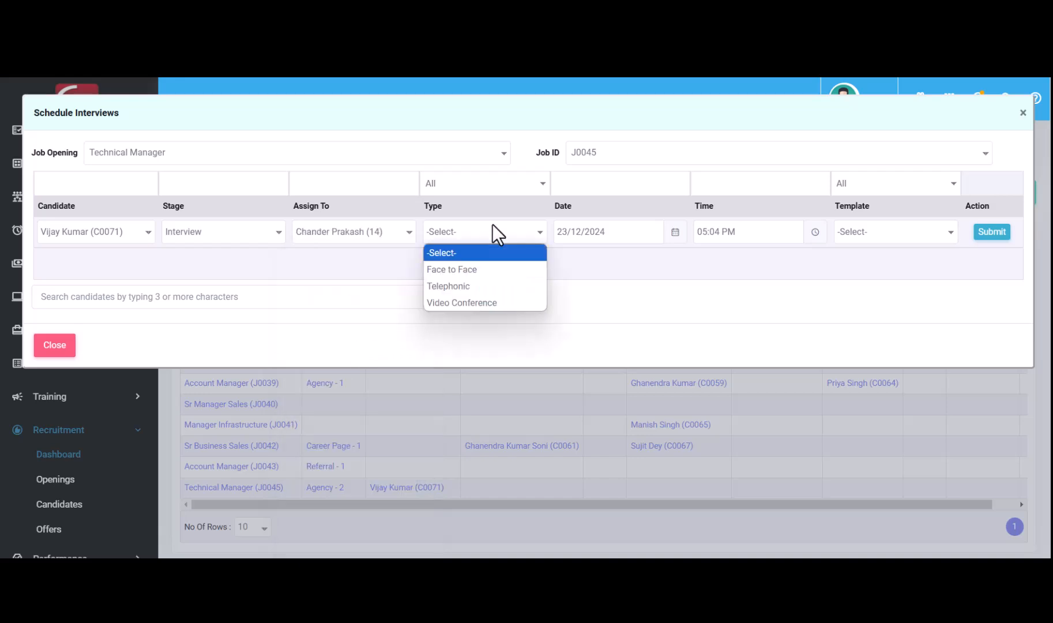
click(489, 268)
Schedule the interview for 24/12/2024 at 15:00 with the Default Template, then submit it and confirm sending the notifications
click(610, 235)
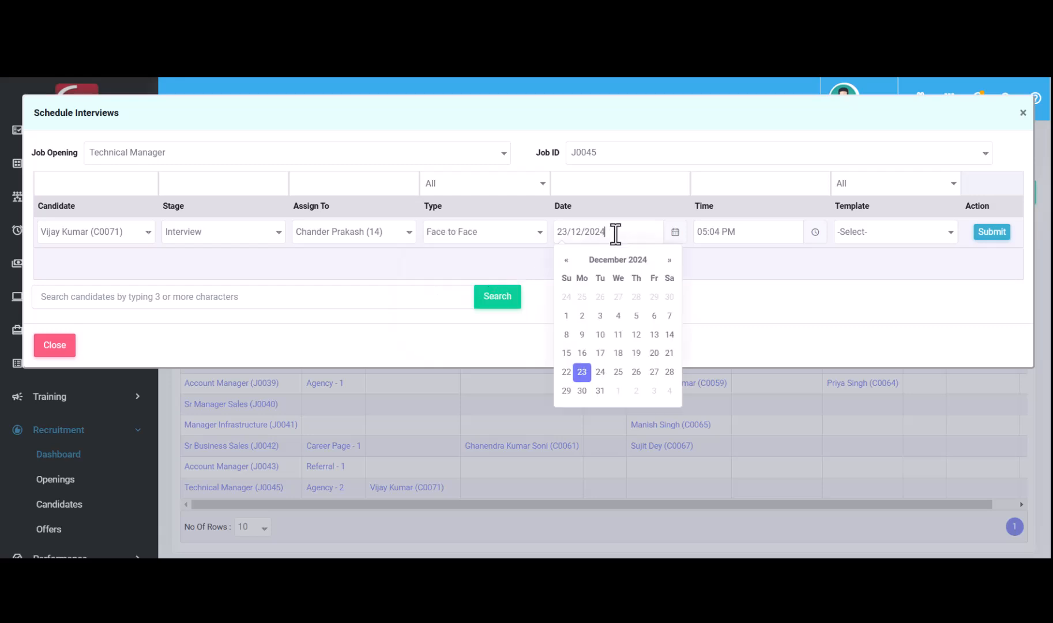
click(606, 372)
click(751, 234)
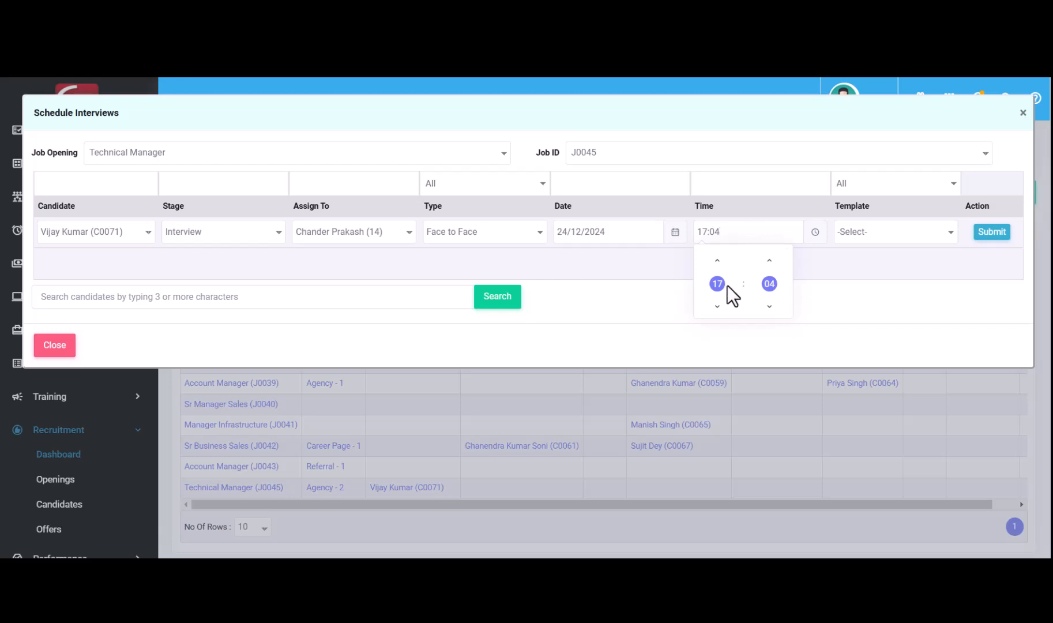
click(867, 232)
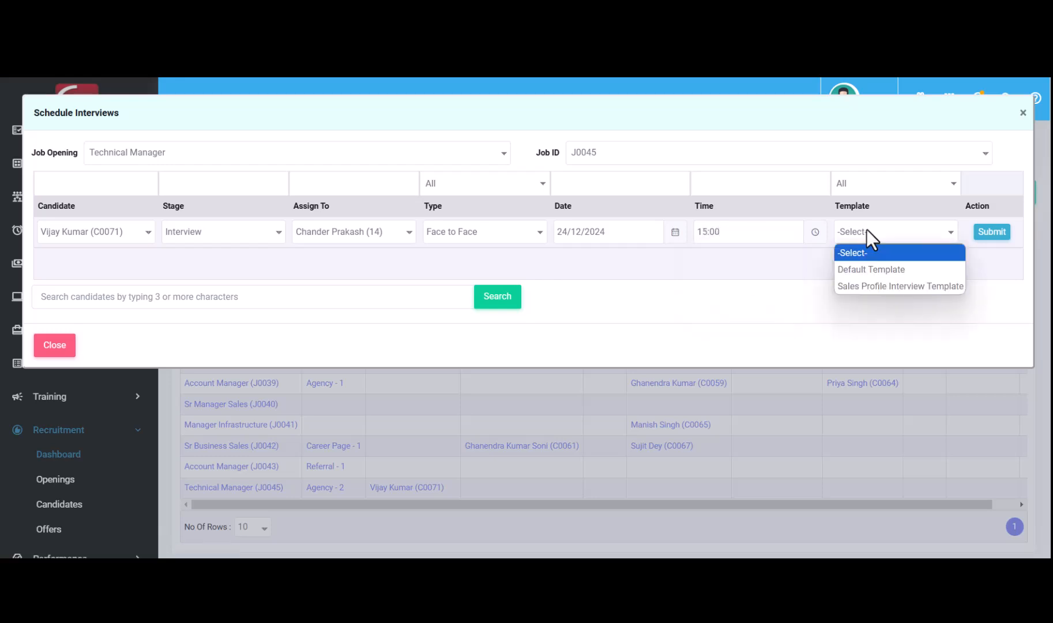
click(878, 268)
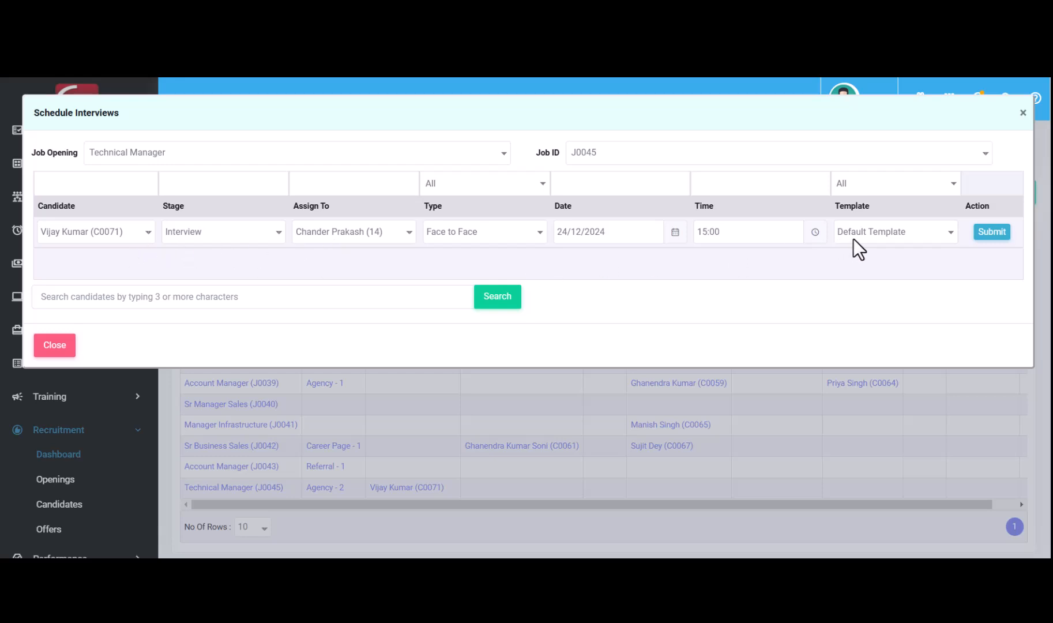
click(986, 232)
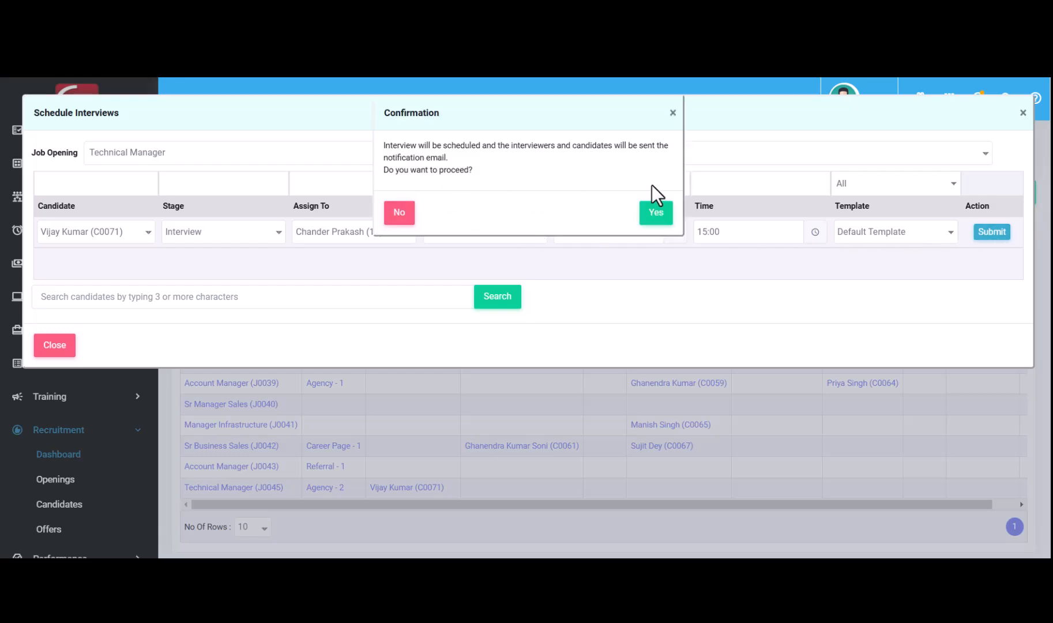
click(658, 224)
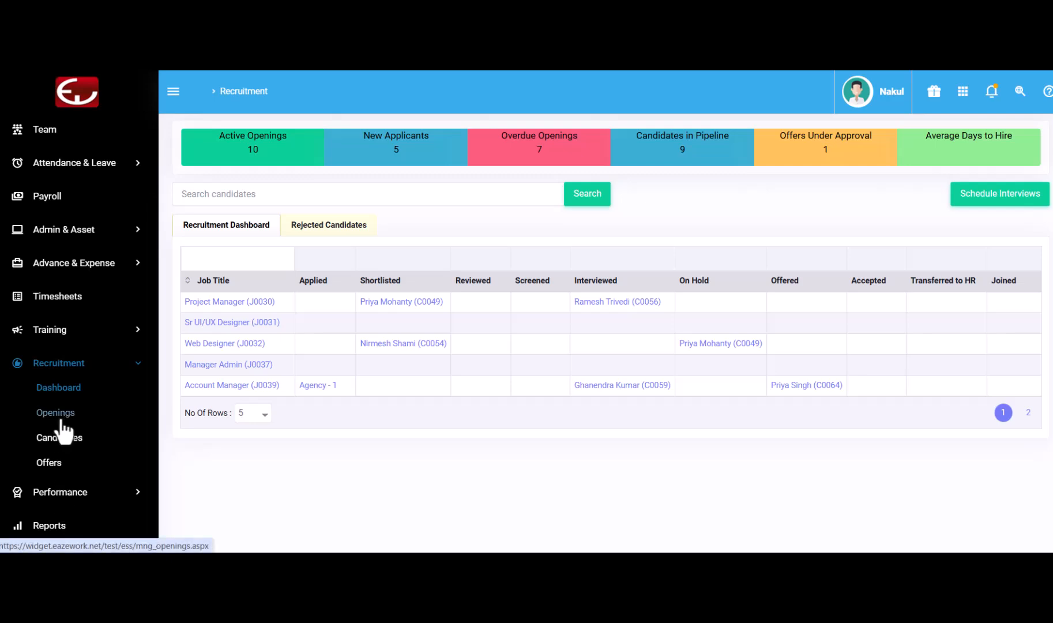
Open the Technical Manager (J0045) job opening for editing and examine the change history in its Remarks section
click(55, 413)
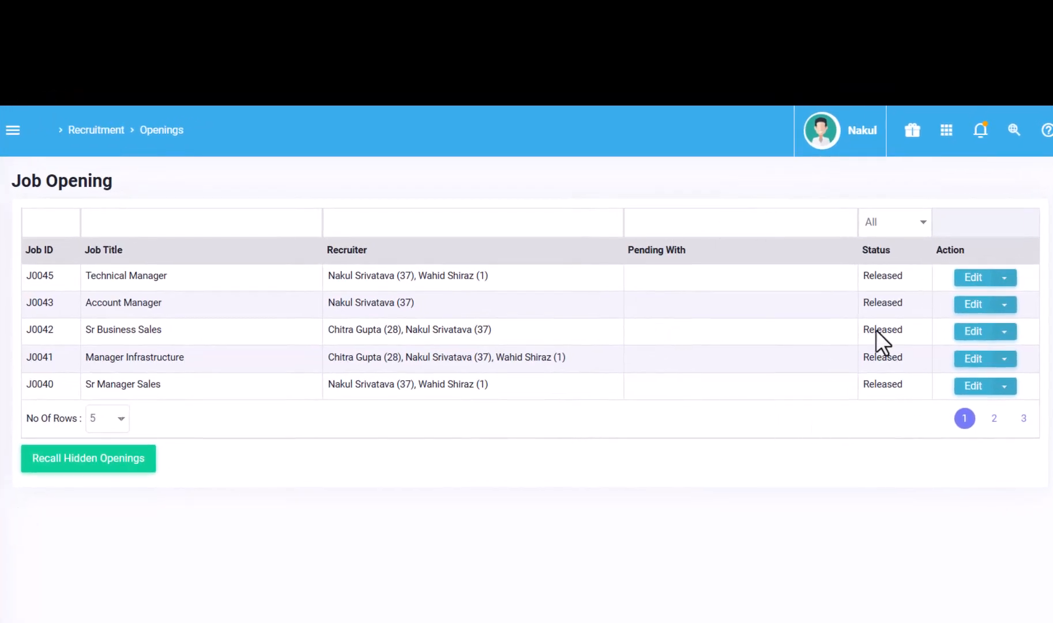
click(973, 278)
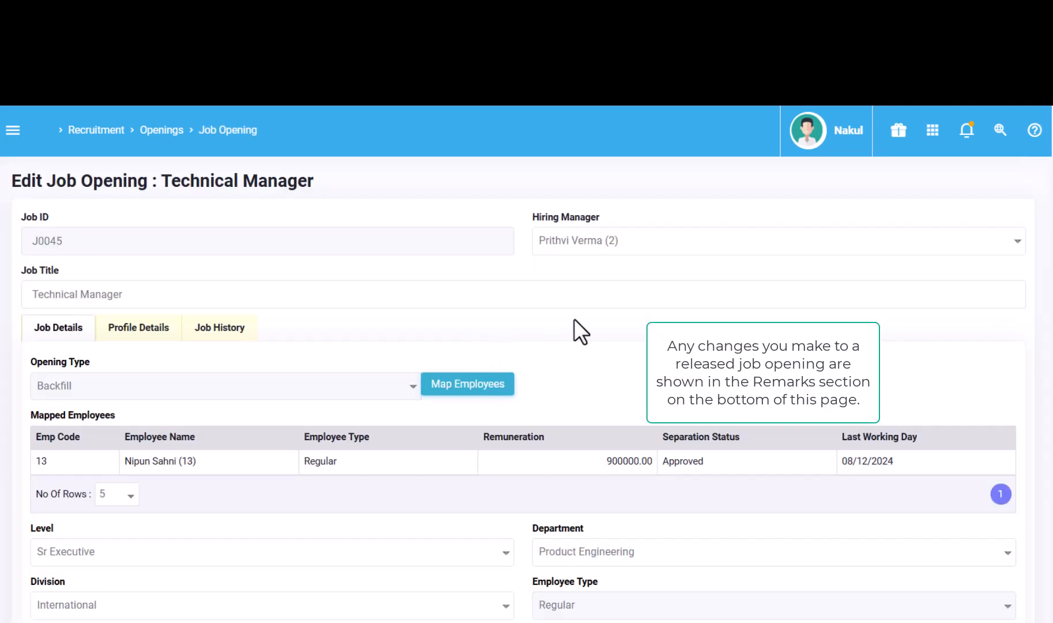
scroll(573, 320, down, 10)
scroll(573, 320, down, 9)
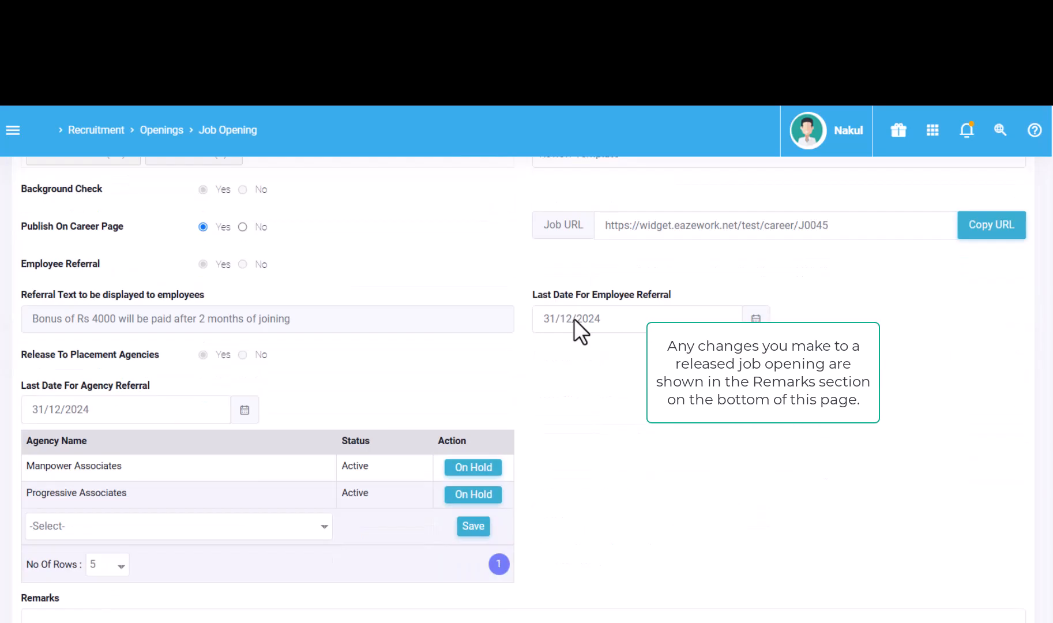
scroll(574, 318, down, 5)
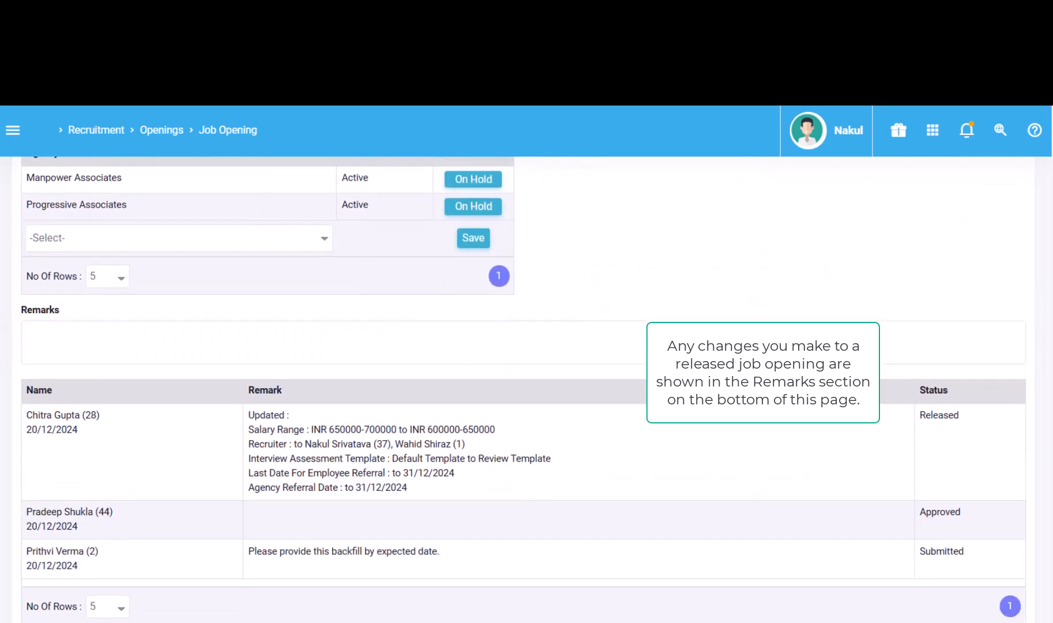
Leave the job opening, open the candidates' Received Profiles and shortlist the Technical Manager applicant with Ref ID R0084
click(207, 570)
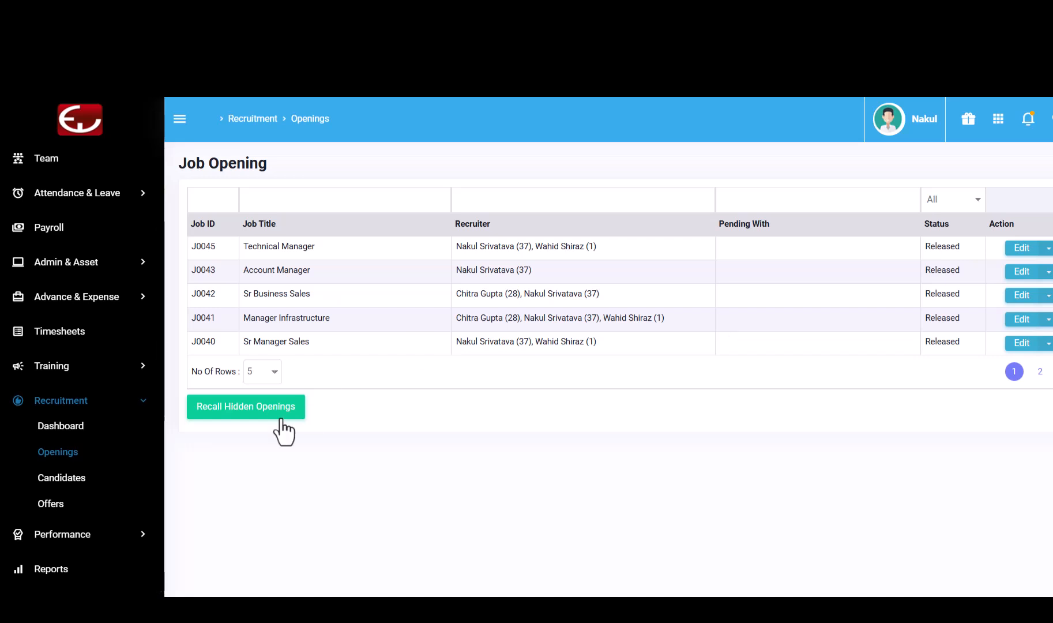
click(75, 478)
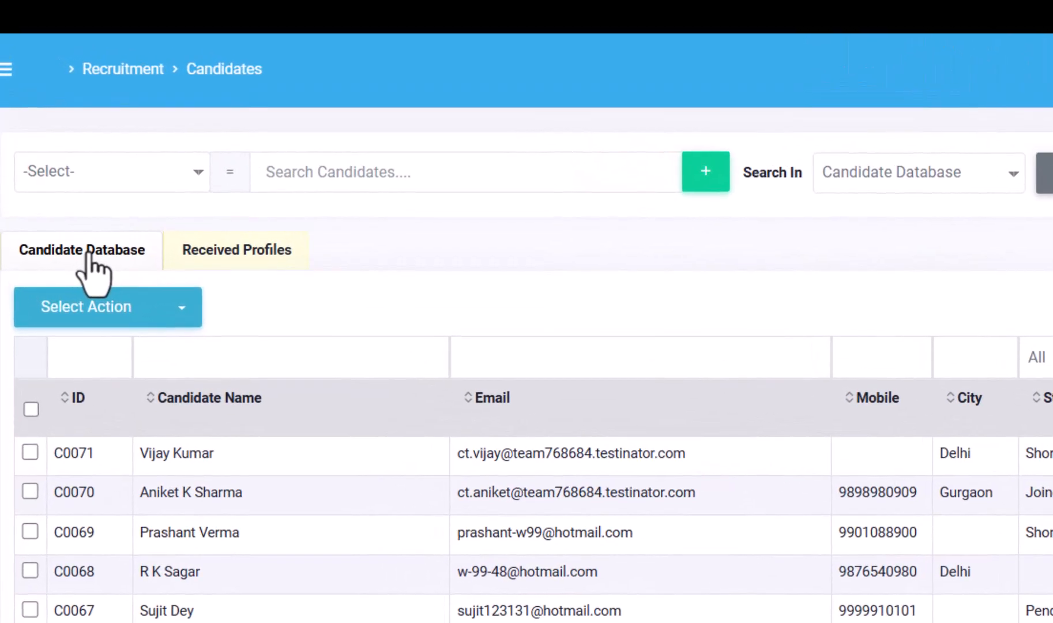
click(246, 260)
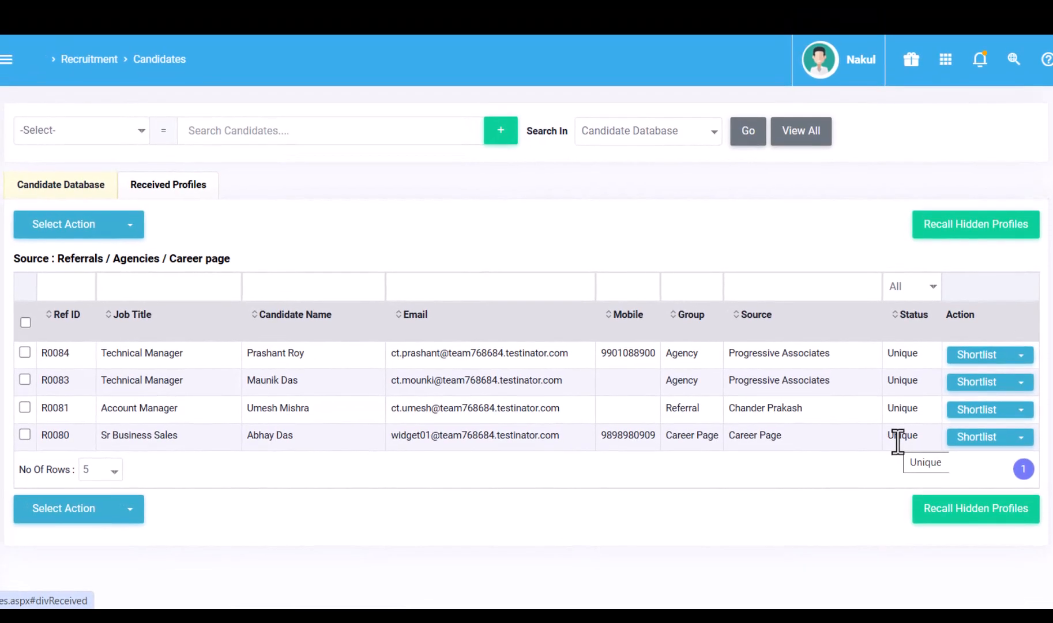
click(1027, 359)
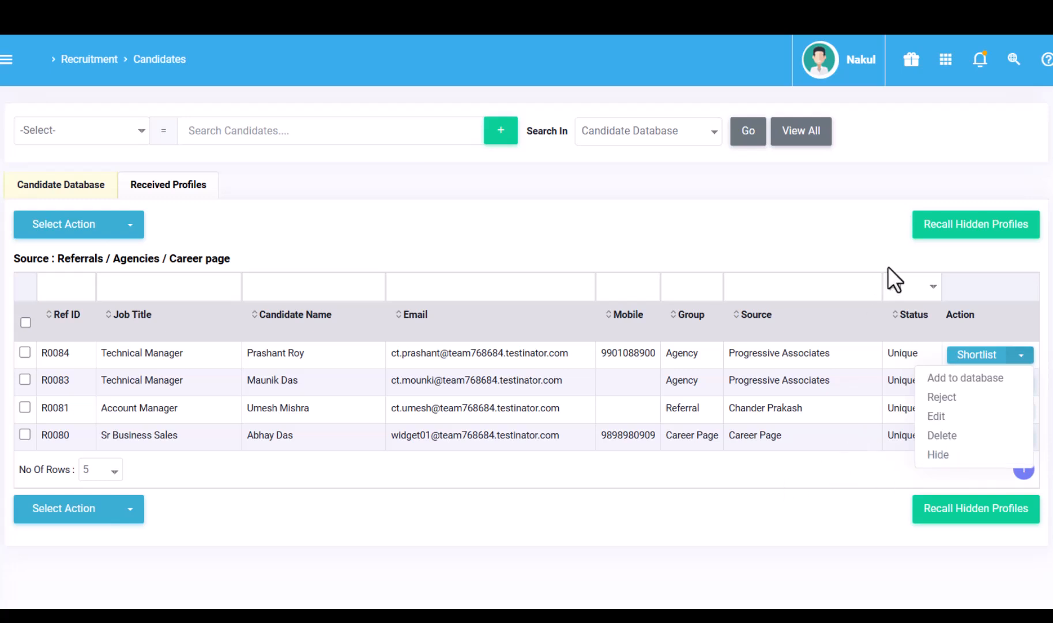
click(870, 245)
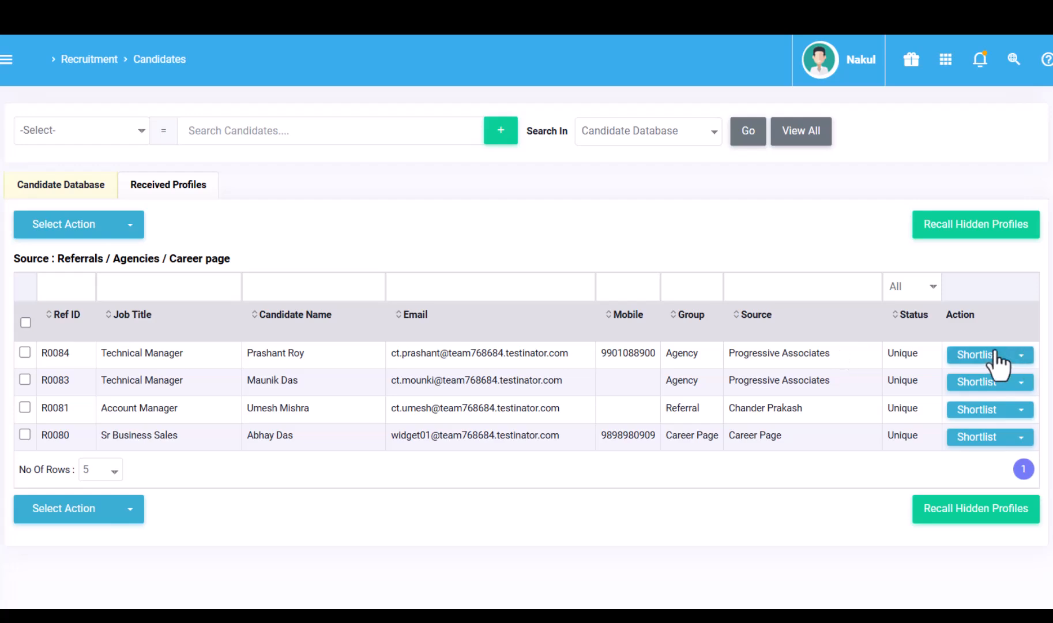
click(975, 354)
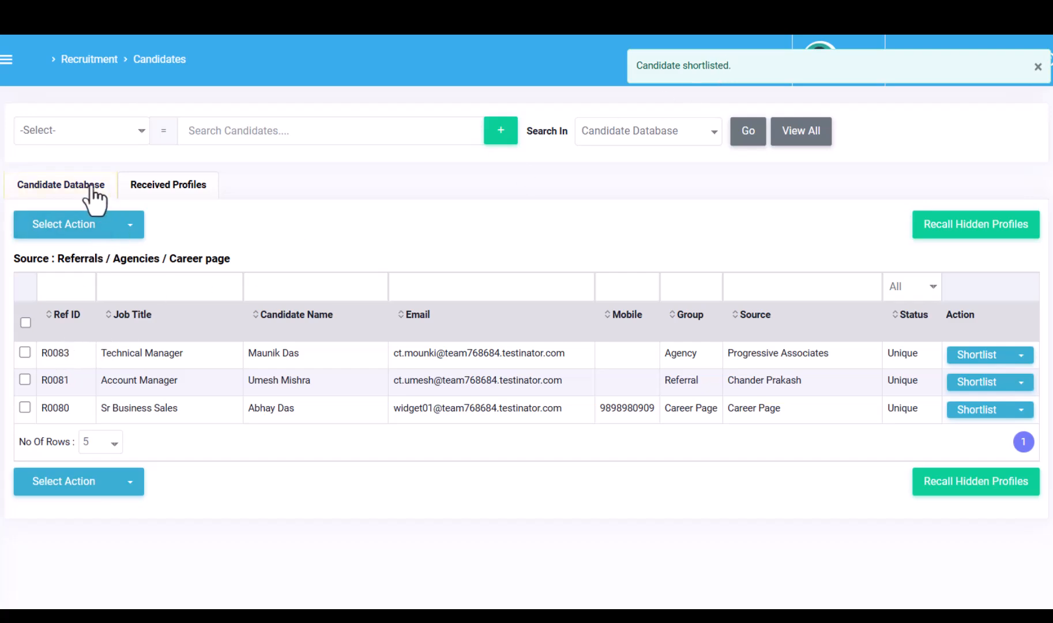
Look up the newly shortlisted applicant's entry in the Candidate Database
click(60, 187)
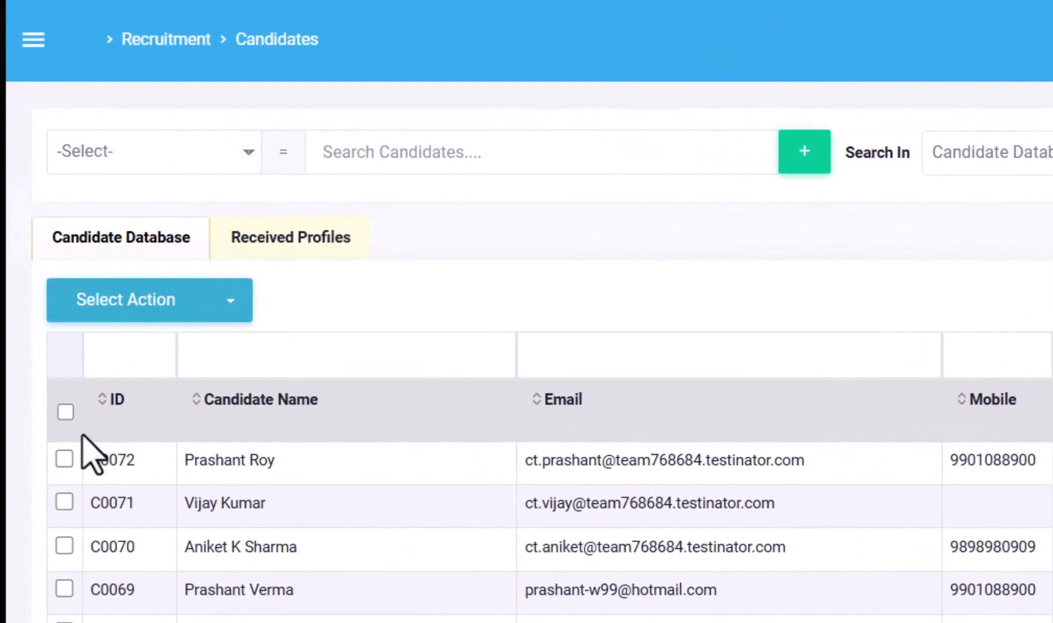
drag(195, 460, 310, 470)
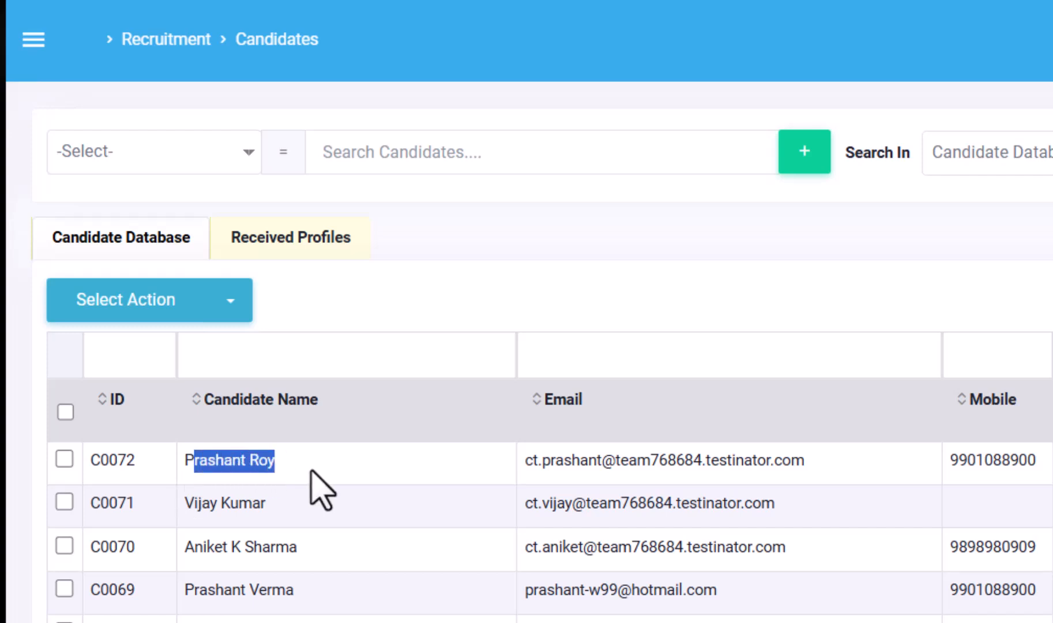
click(304, 468)
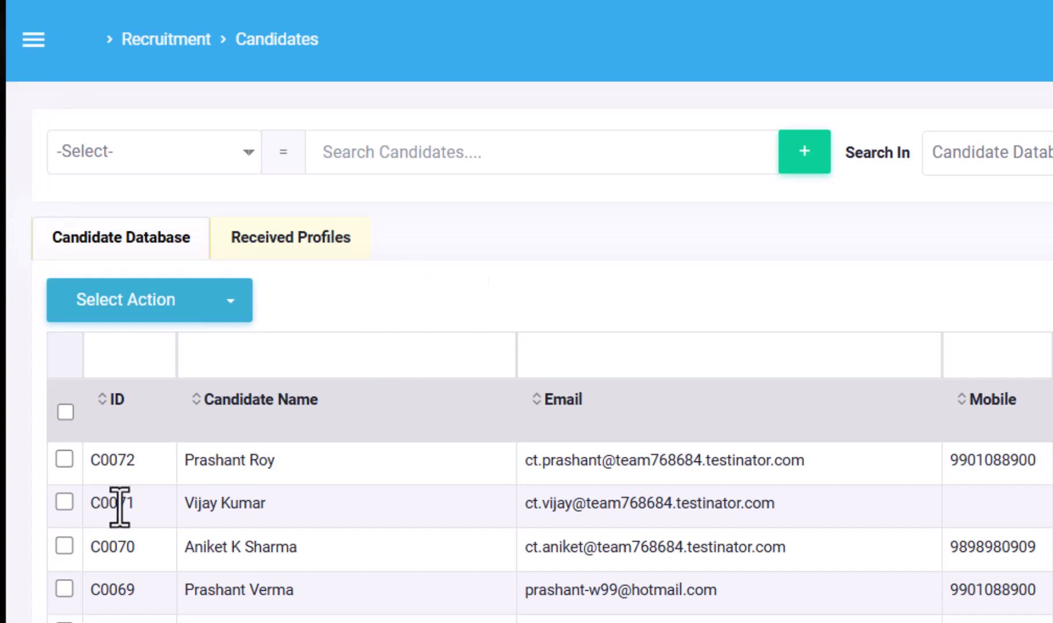
Assign candidates C0071 and C0070 to the Account Manager (J0039) opening
click(65, 502)
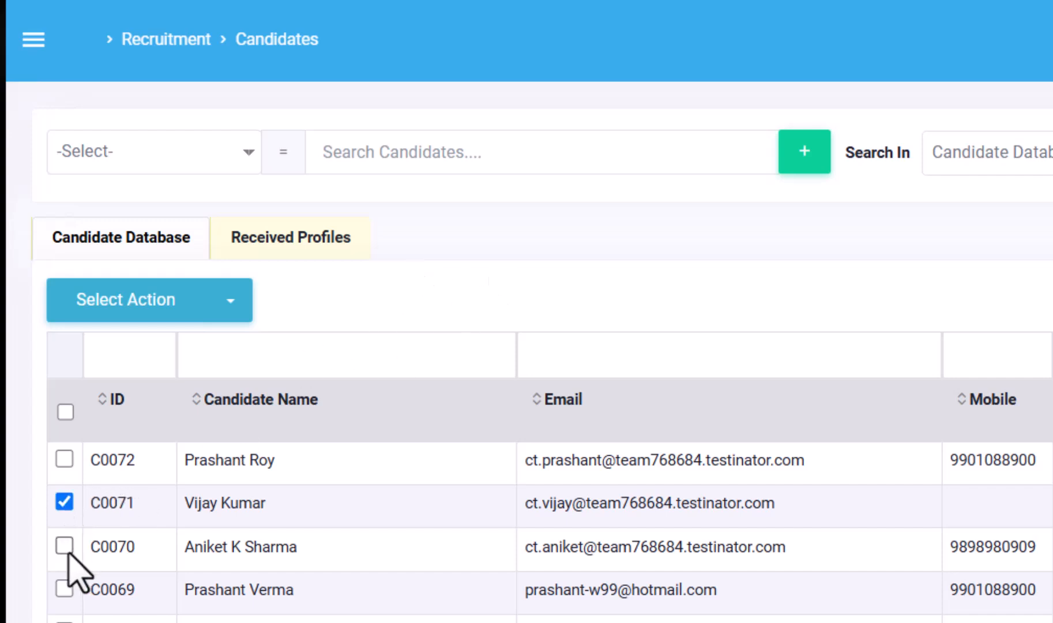
click(65, 546)
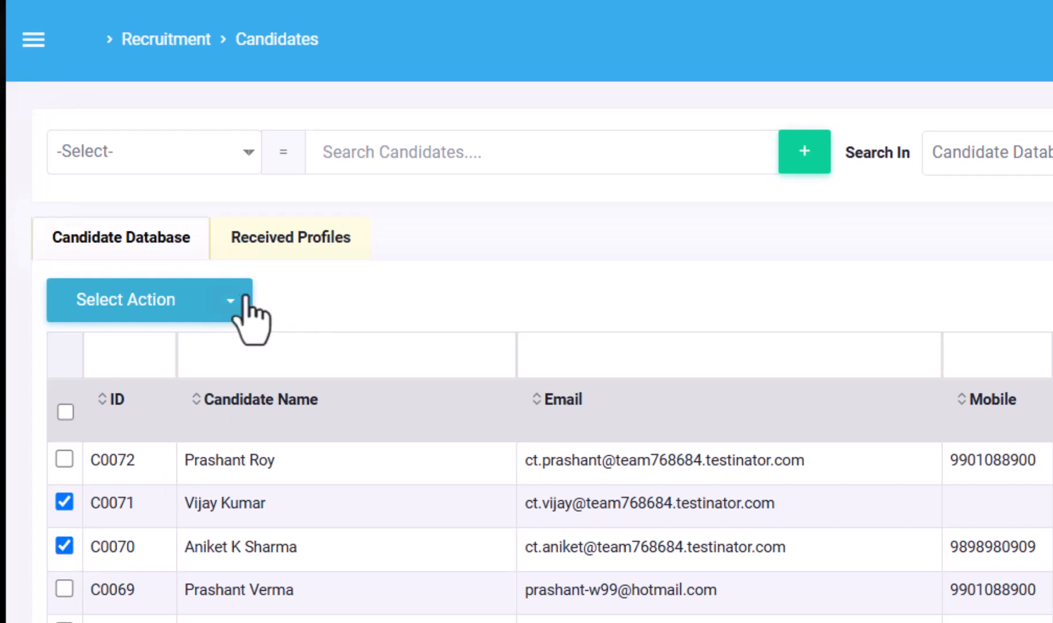
click(226, 301)
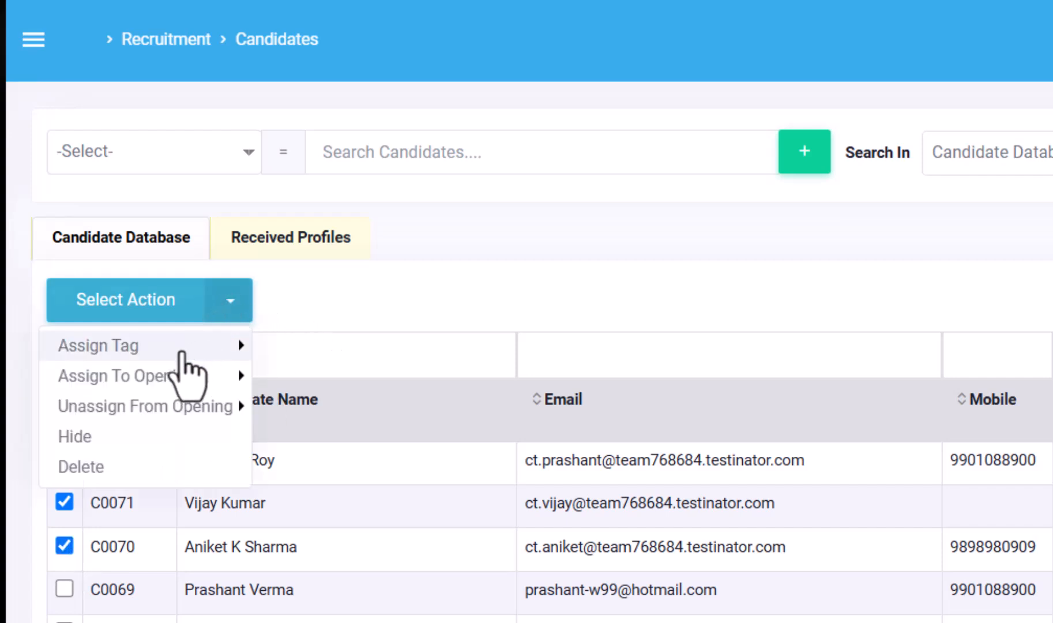
click(157, 374)
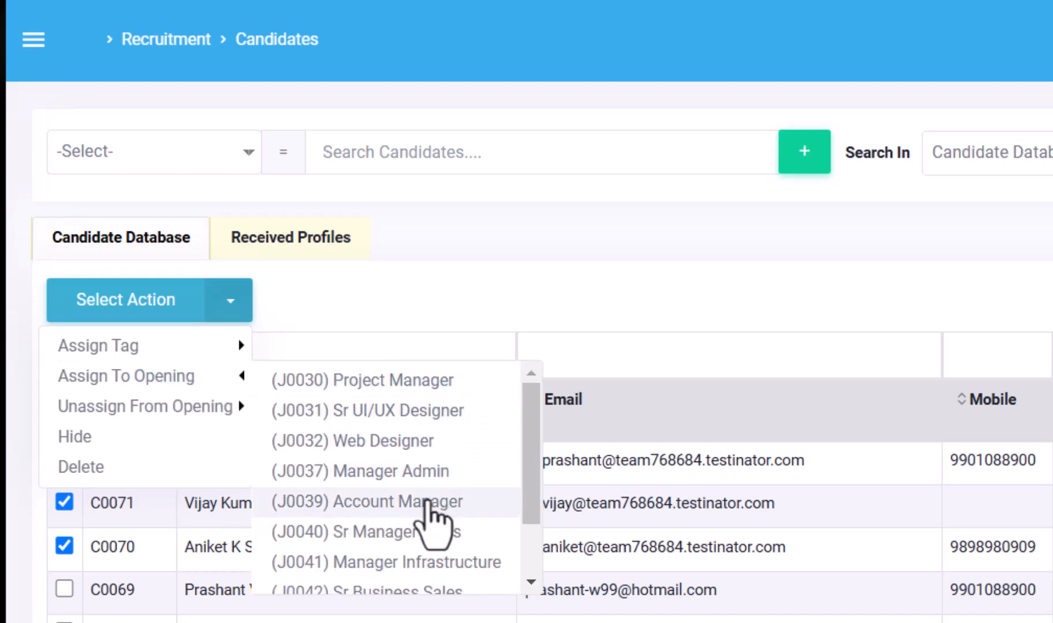
click(435, 488)
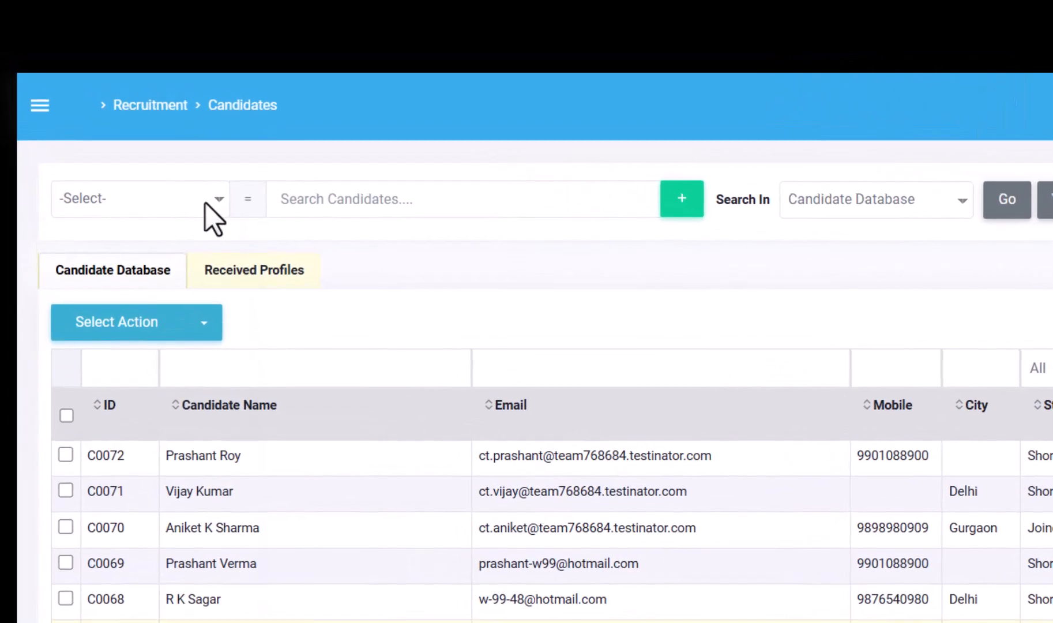
Set candidate search criteria to Functional Area Sales and Marketing and Domain Business to Business Sales, and view the available search sources
click(149, 147)
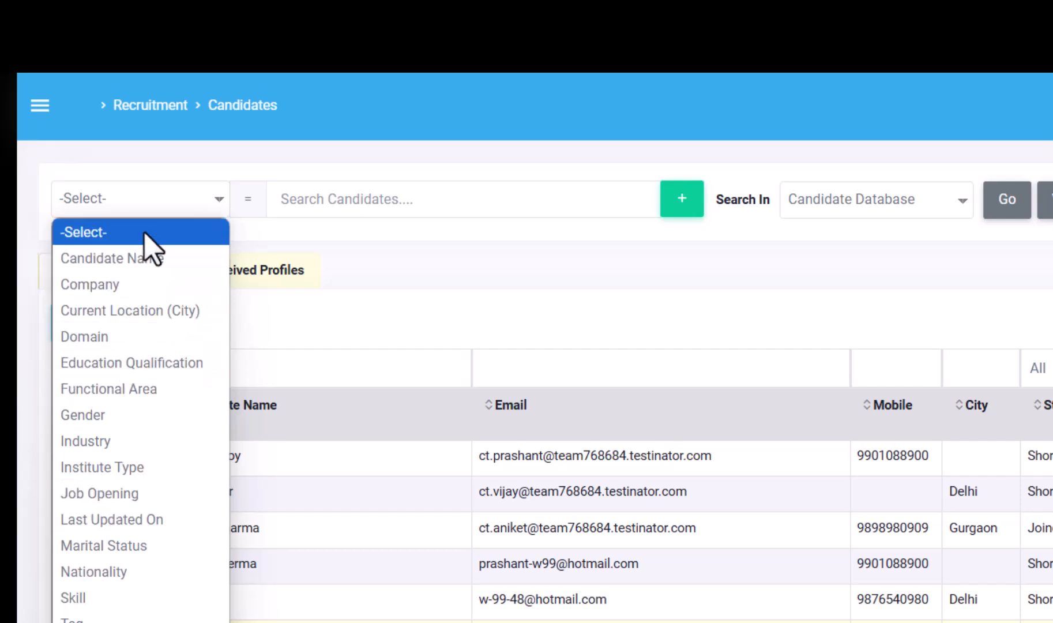
click(135, 397)
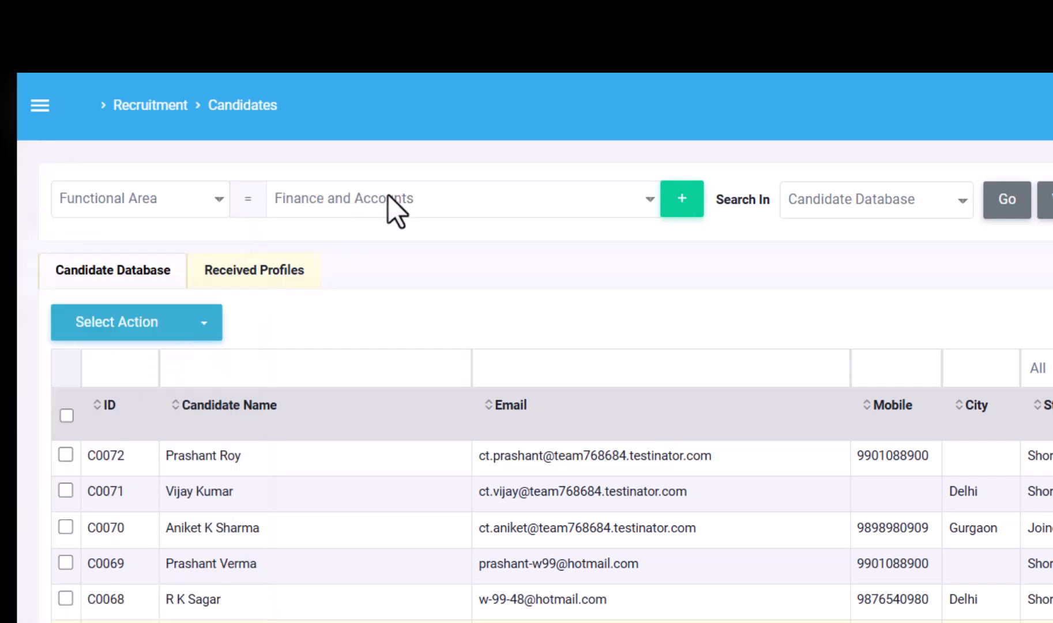
click(419, 196)
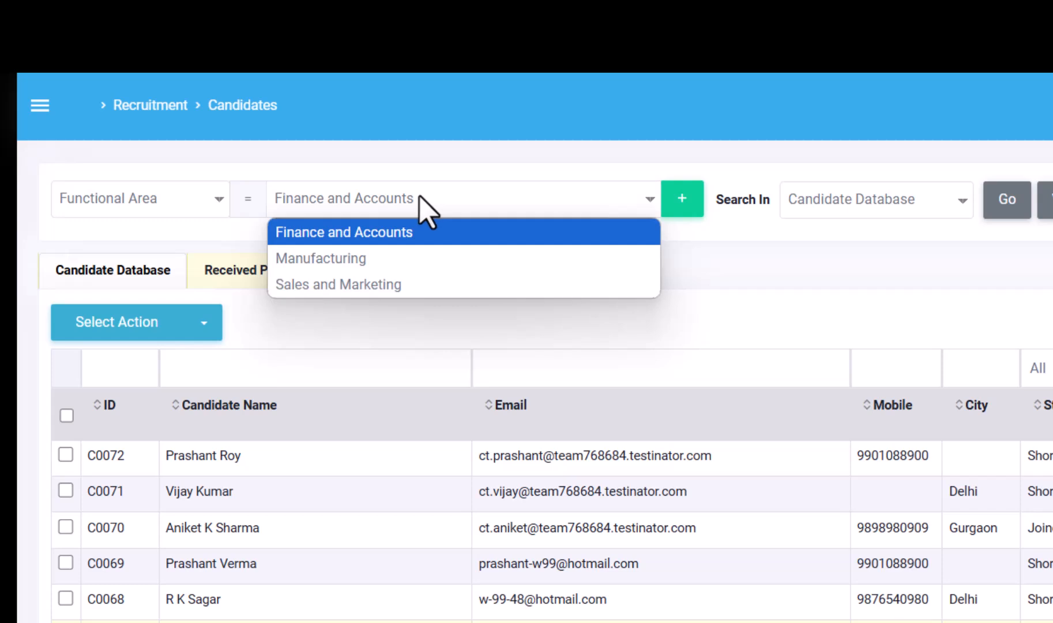
click(388, 284)
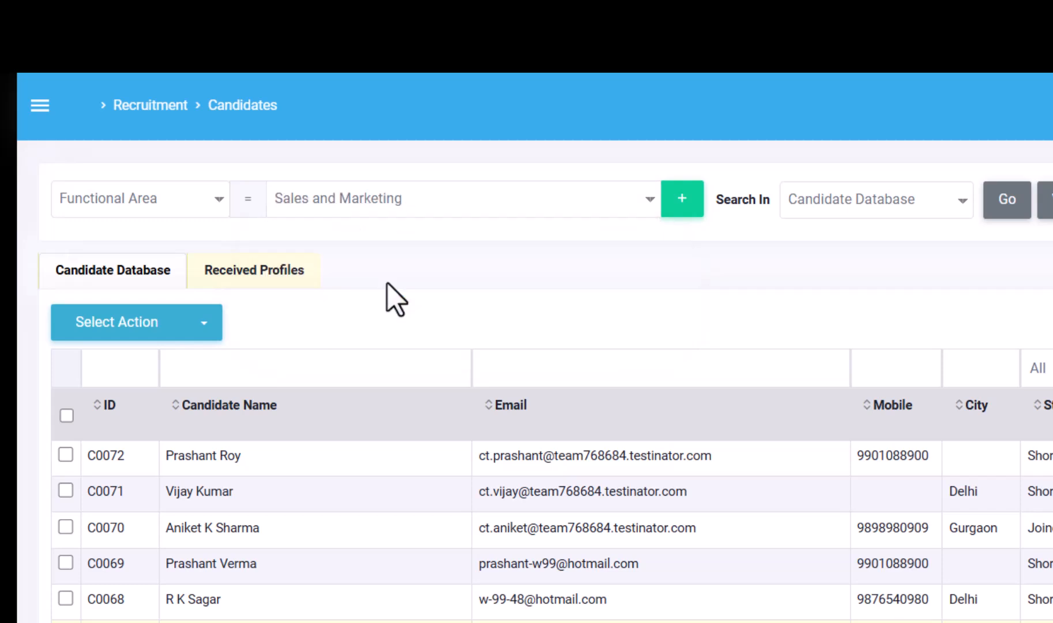
click(684, 211)
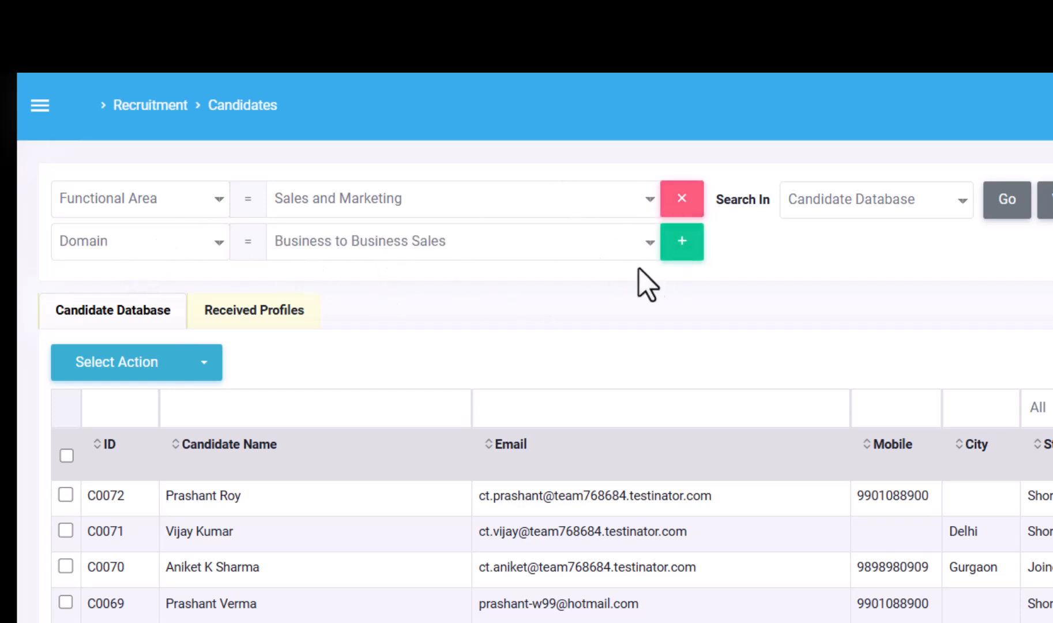
click(897, 207)
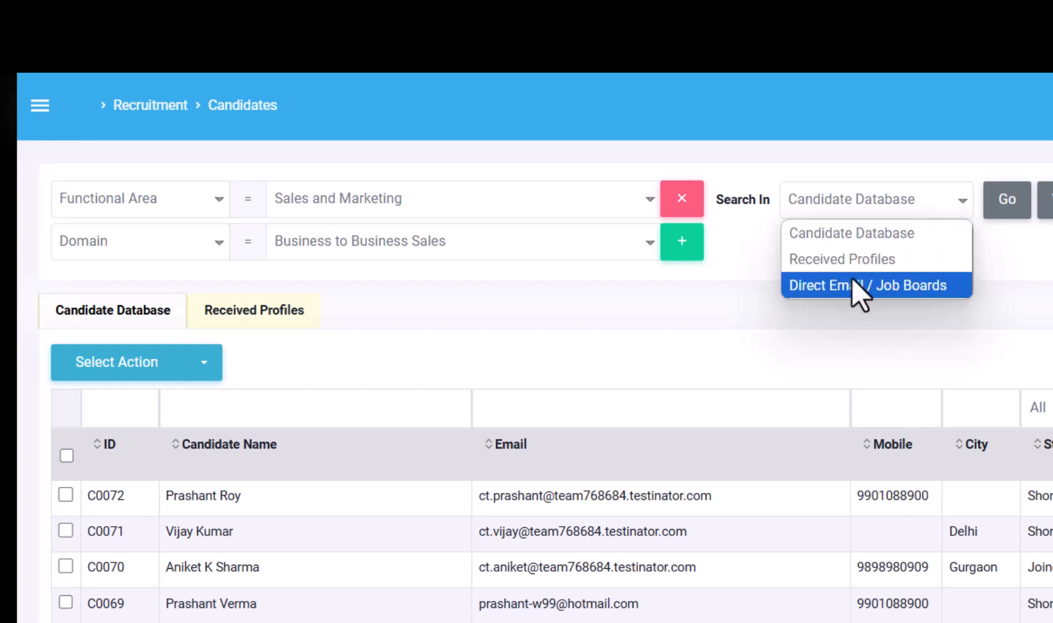
click(689, 299)
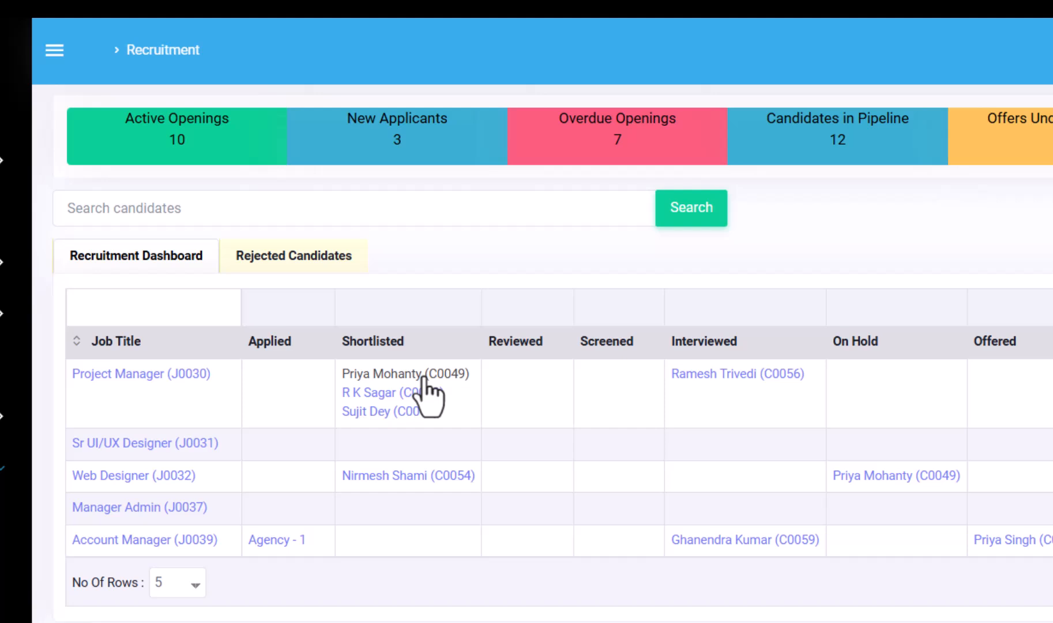
Open candidate C0049's assessment for Project Manager (J0030), send the profile update email and choose only the second recruiter for cc
click(425, 376)
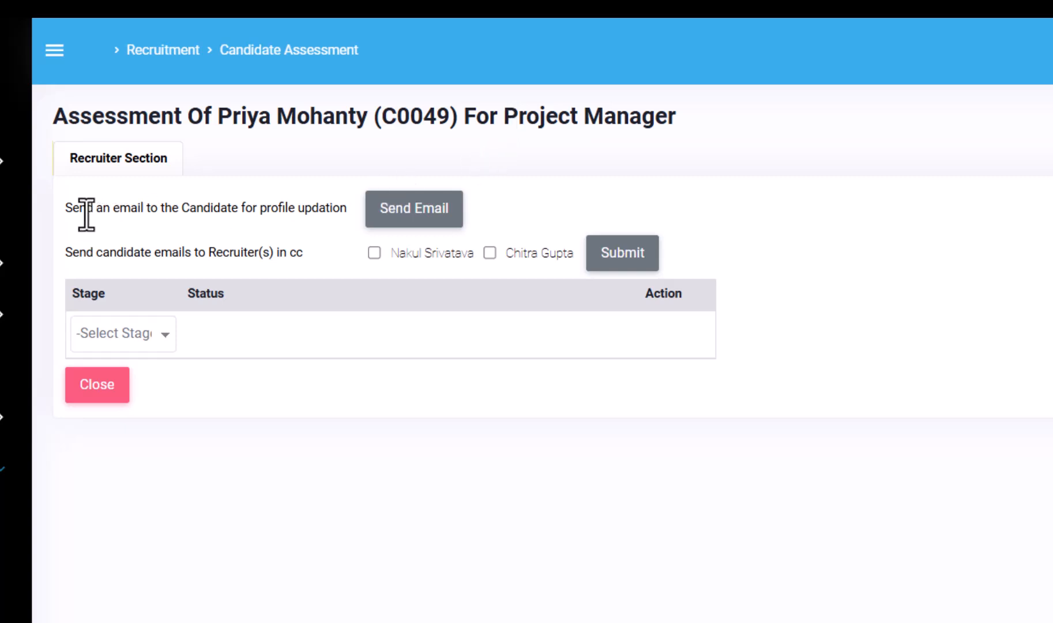
drag(65, 210, 348, 209)
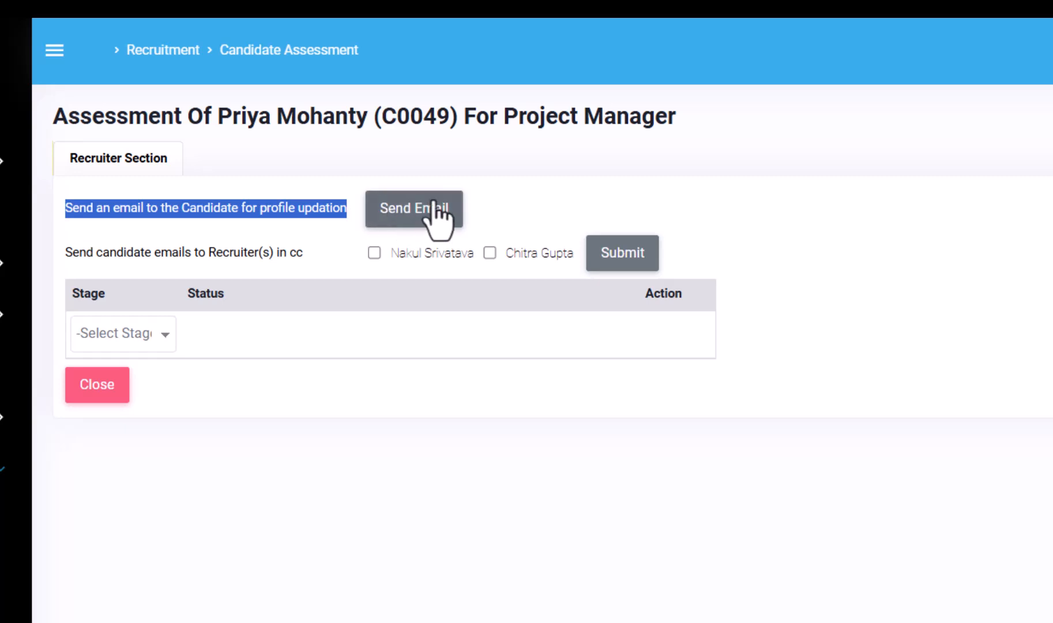
click(374, 255)
click(374, 254)
Set the candidate's stage to Review and schedule a Video review for 24/12/2024 at 11:00 AM
click(122, 335)
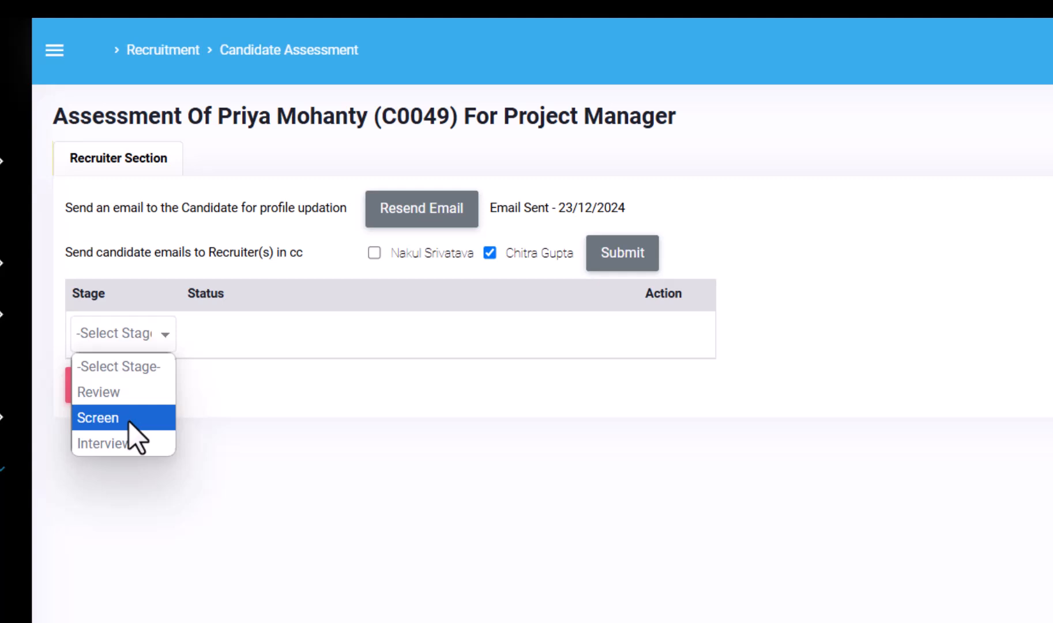
click(154, 390)
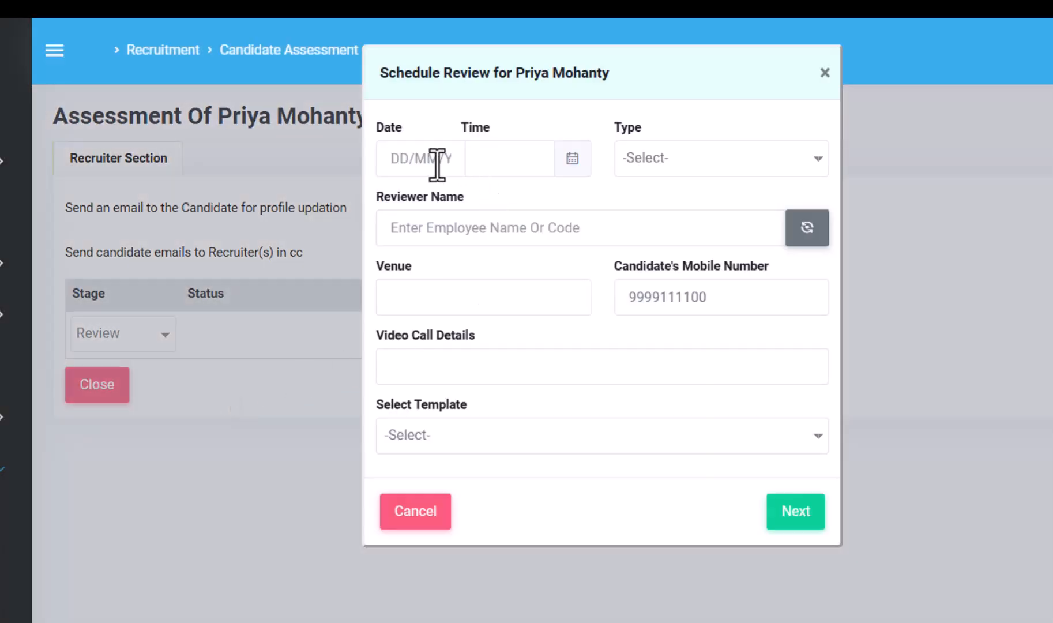
click(411, 163)
click(449, 372)
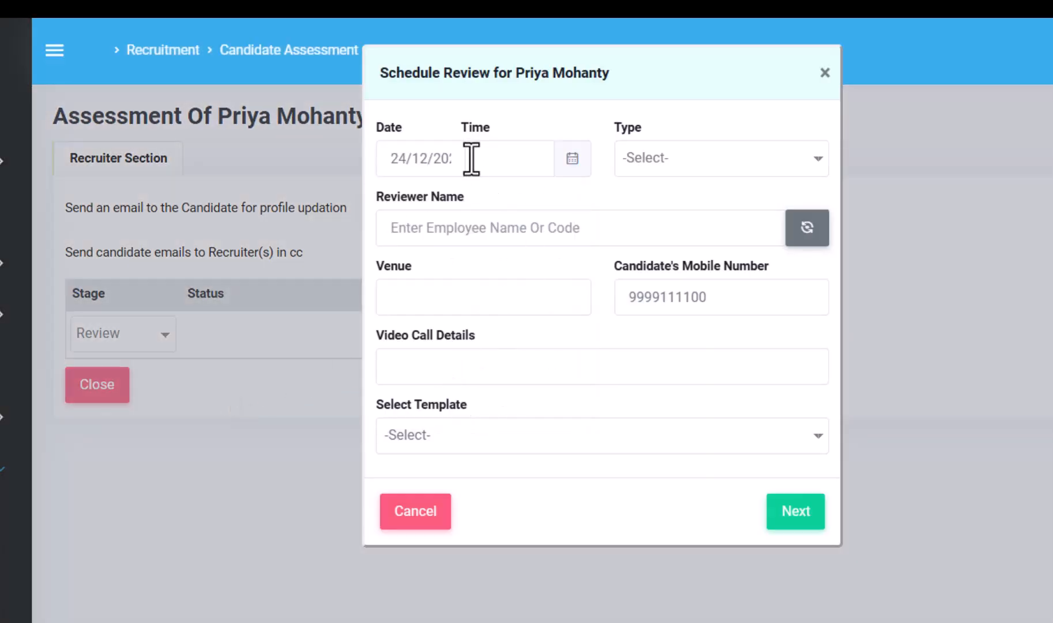
click(470, 157)
click(689, 150)
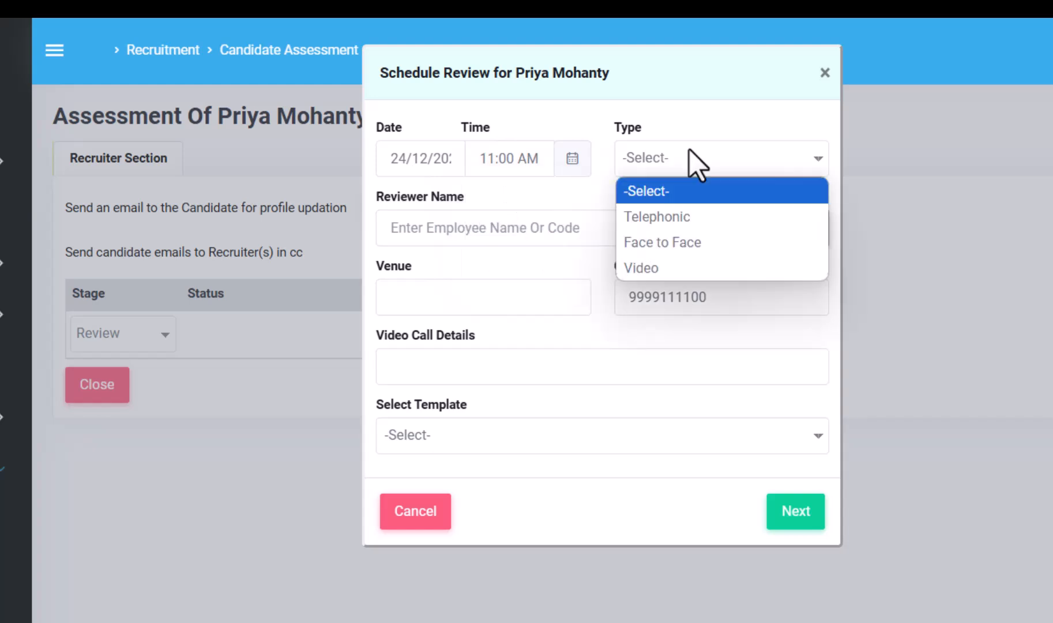
click(690, 273)
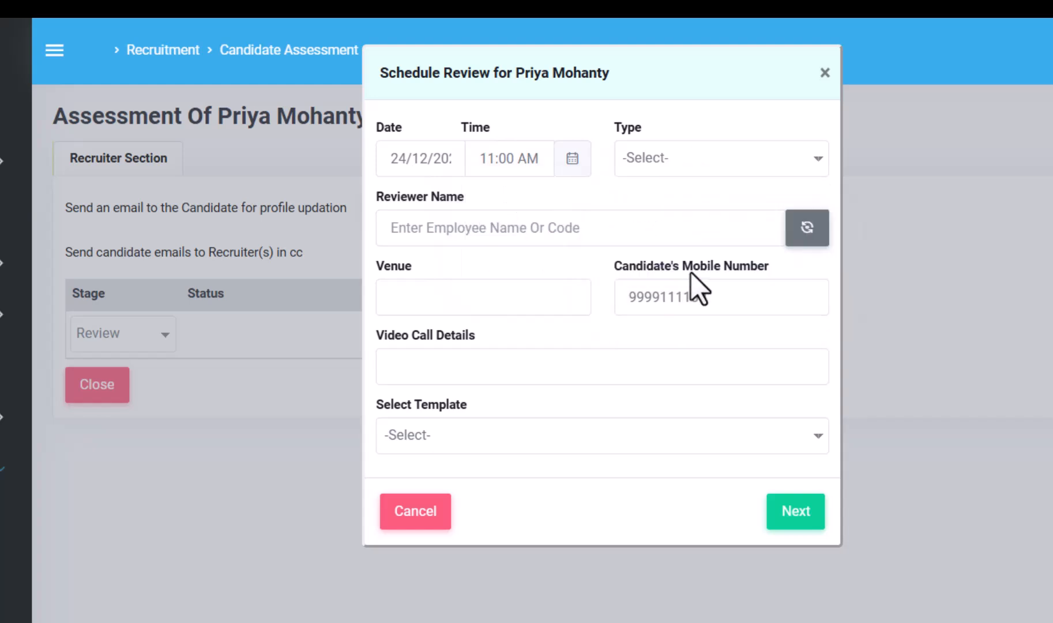
Assign the employee with code 7 as reviewer, choose the Default Template and continue to the email options
click(554, 236)
text(p)
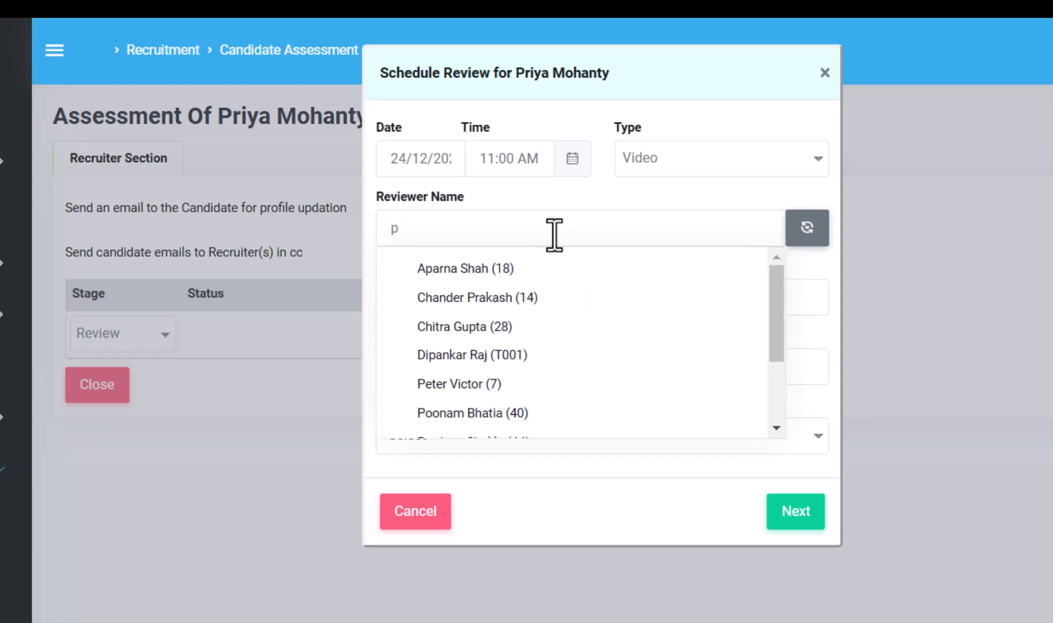
click(526, 397)
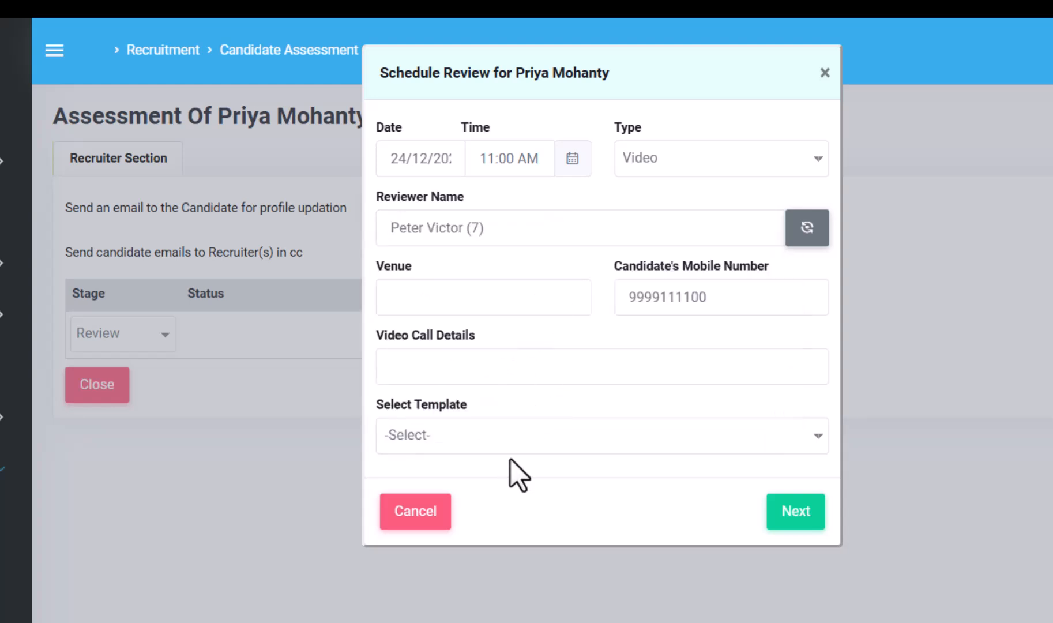
click(521, 440)
click(489, 493)
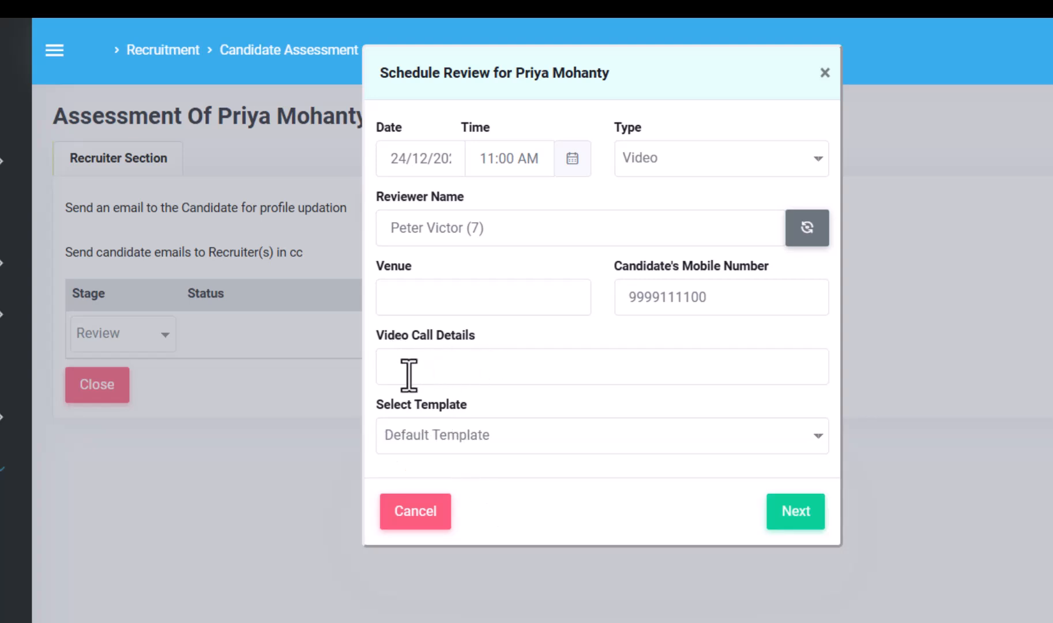
click(787, 511)
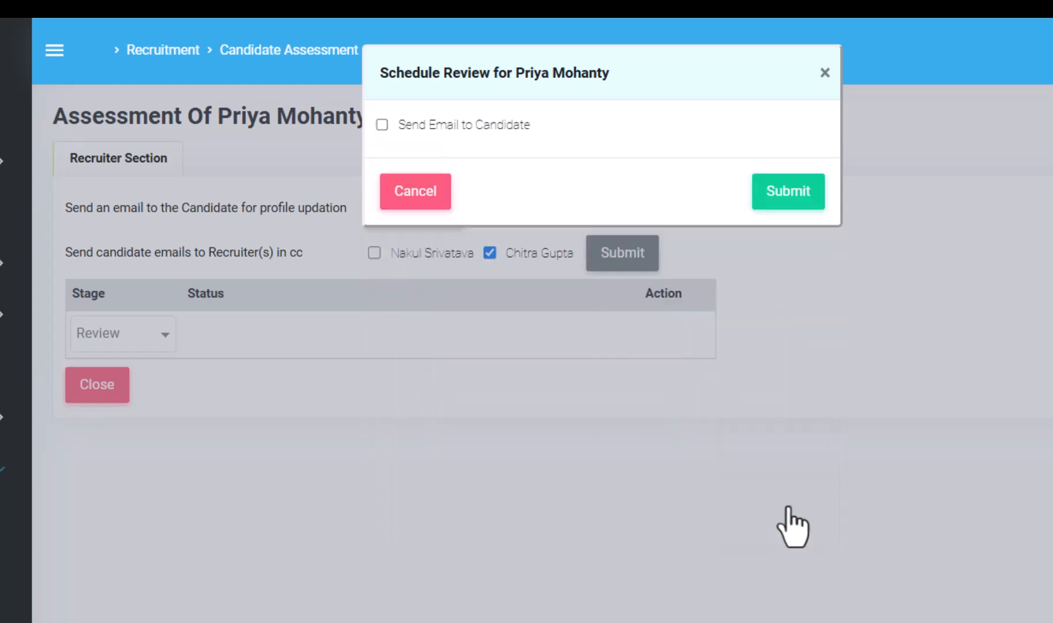
Enable the email to the candidate, add "Video call details" after Video Call Details in the message, and submit the review
click(381, 125)
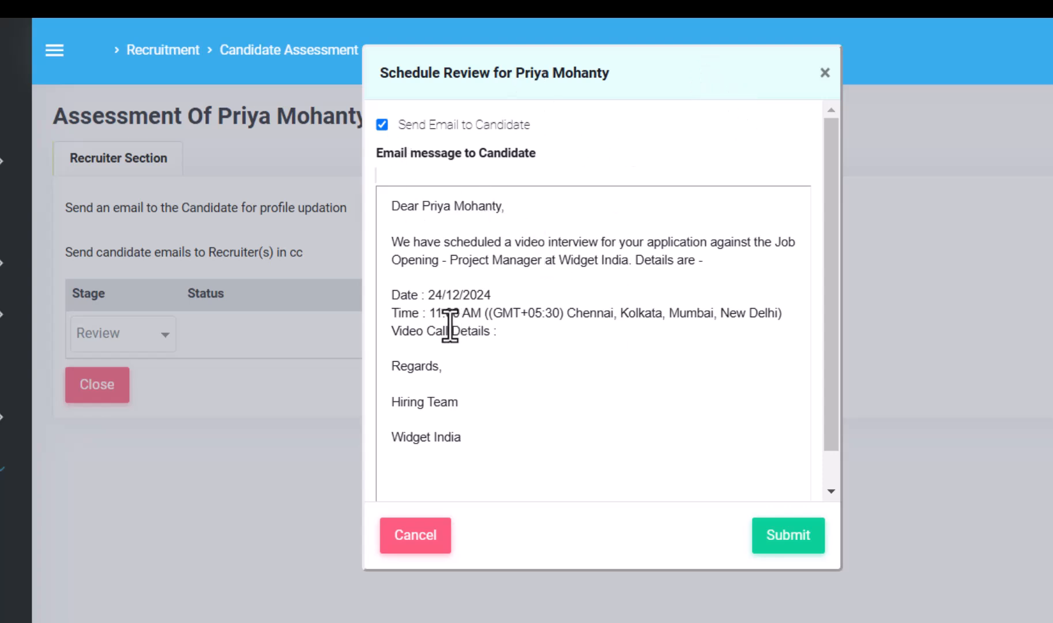
click(509, 334)
text(Video call details)
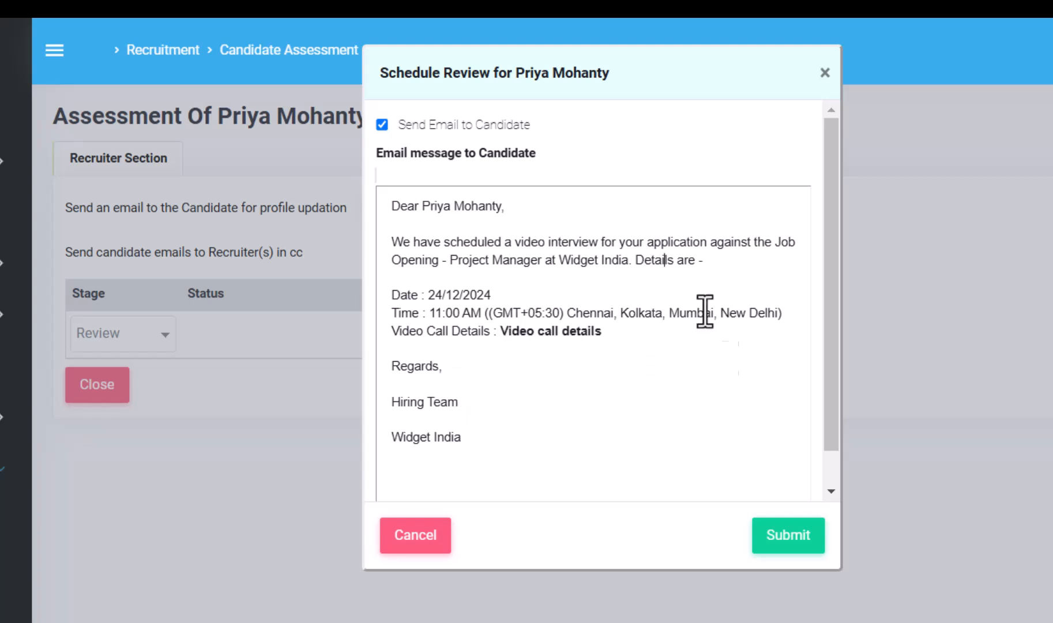
click(773, 545)
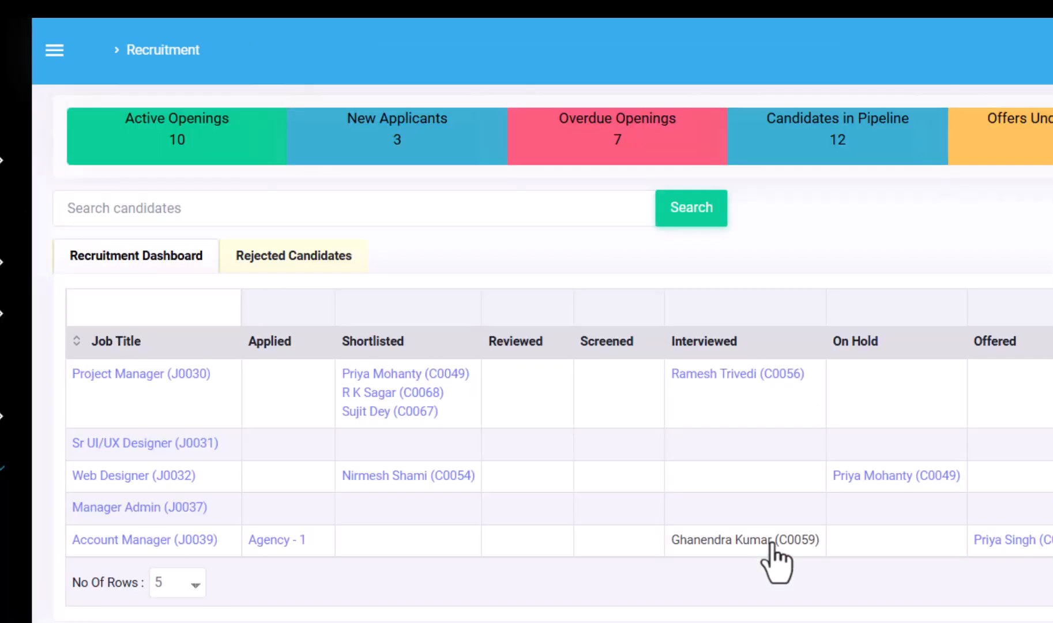
Check the Review status in candidate C0049's Project Manager assessment and read the candidate's alerts on the home dashboard
click(444, 376)
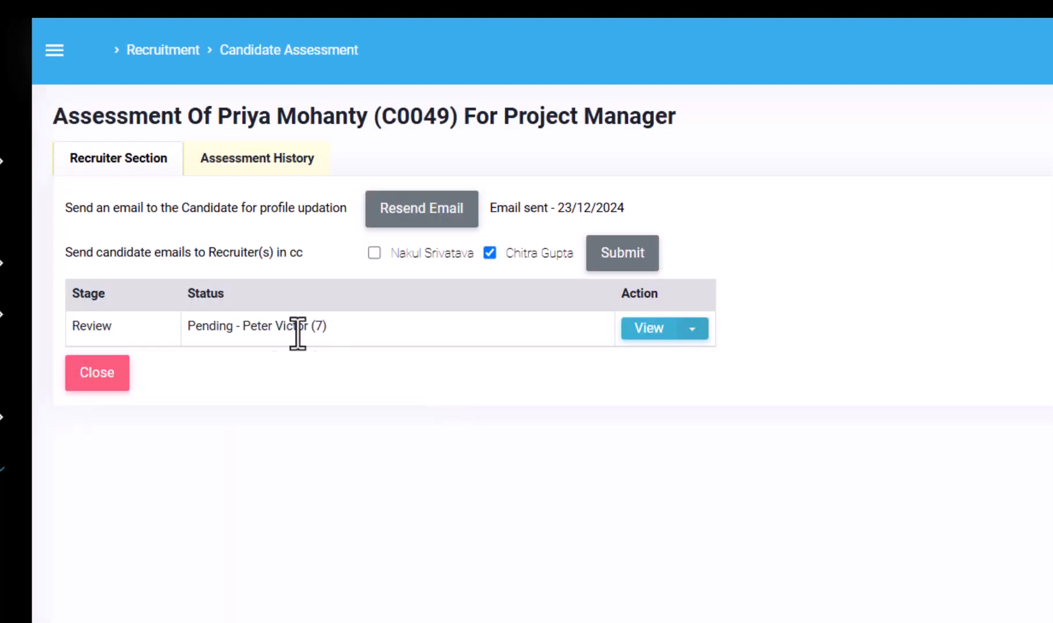
drag(188, 327, 326, 328)
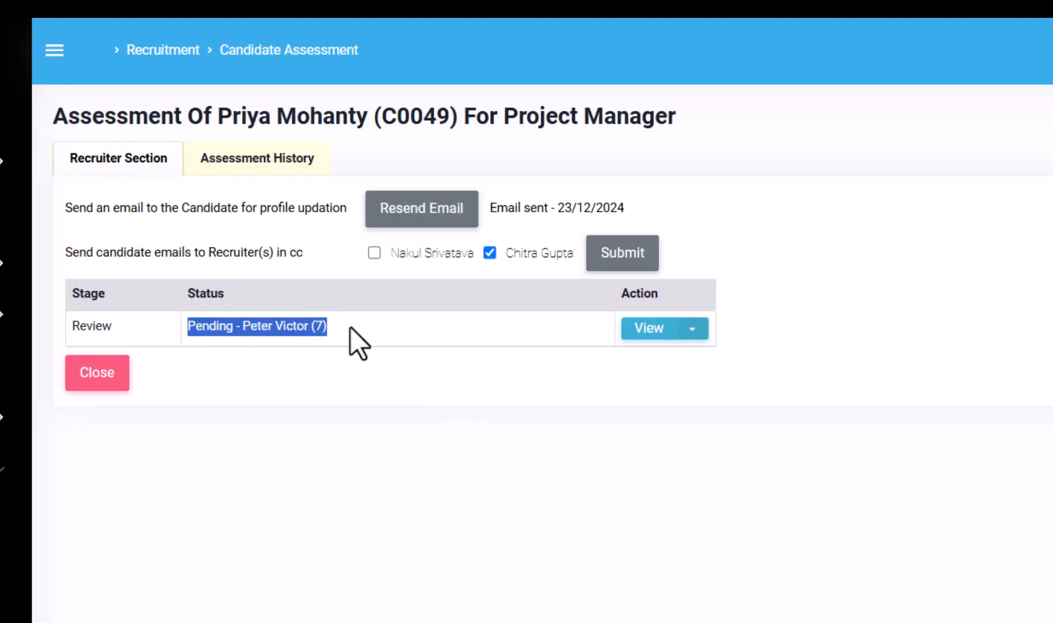
click(358, 404)
click(695, 329)
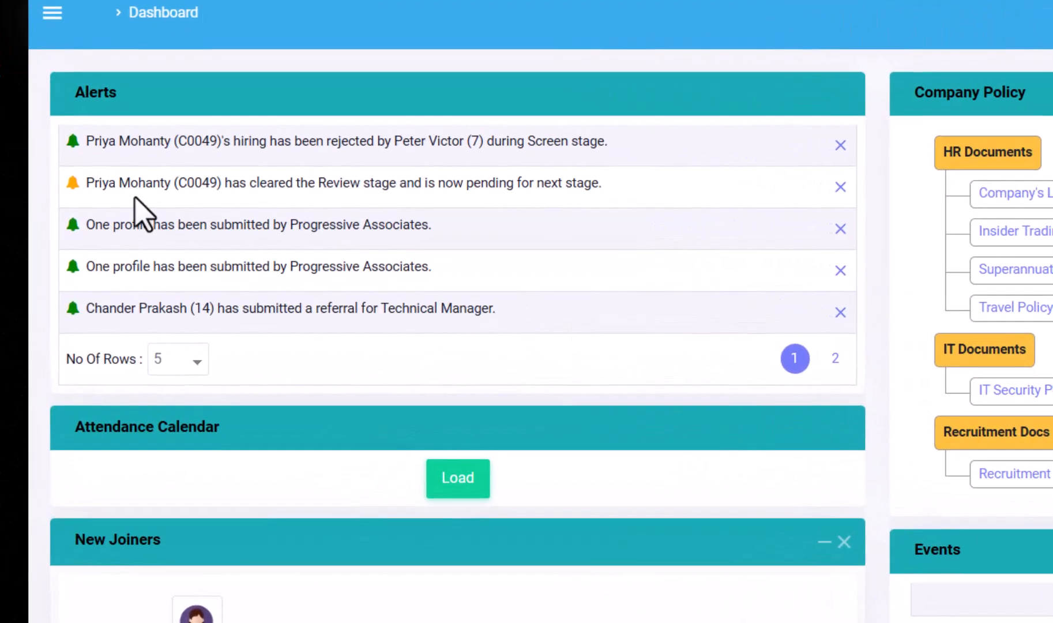
drag(84, 142, 606, 153)
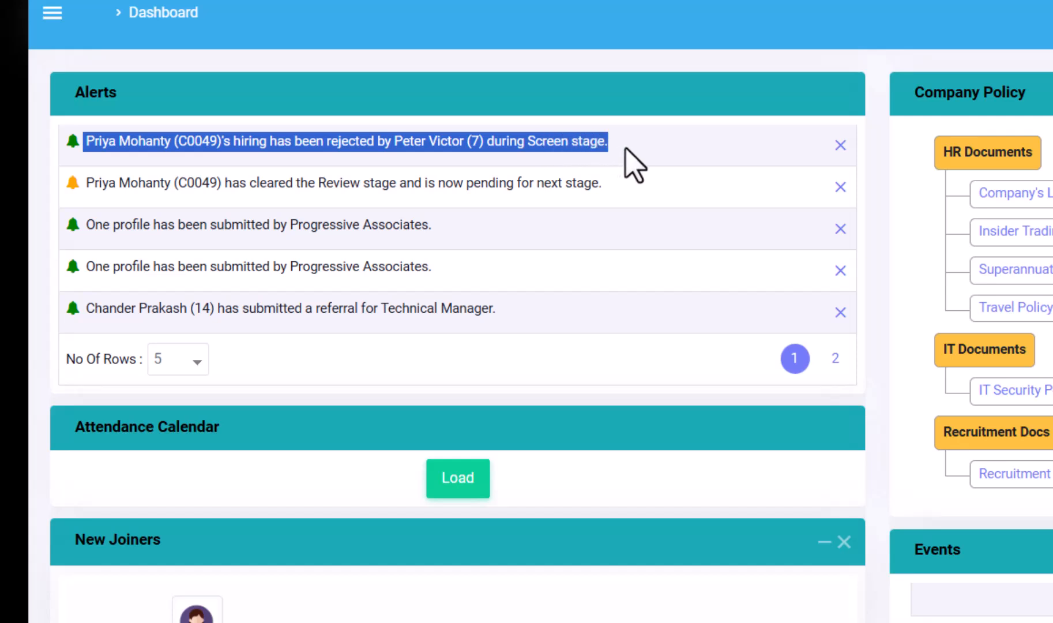
click(626, 149)
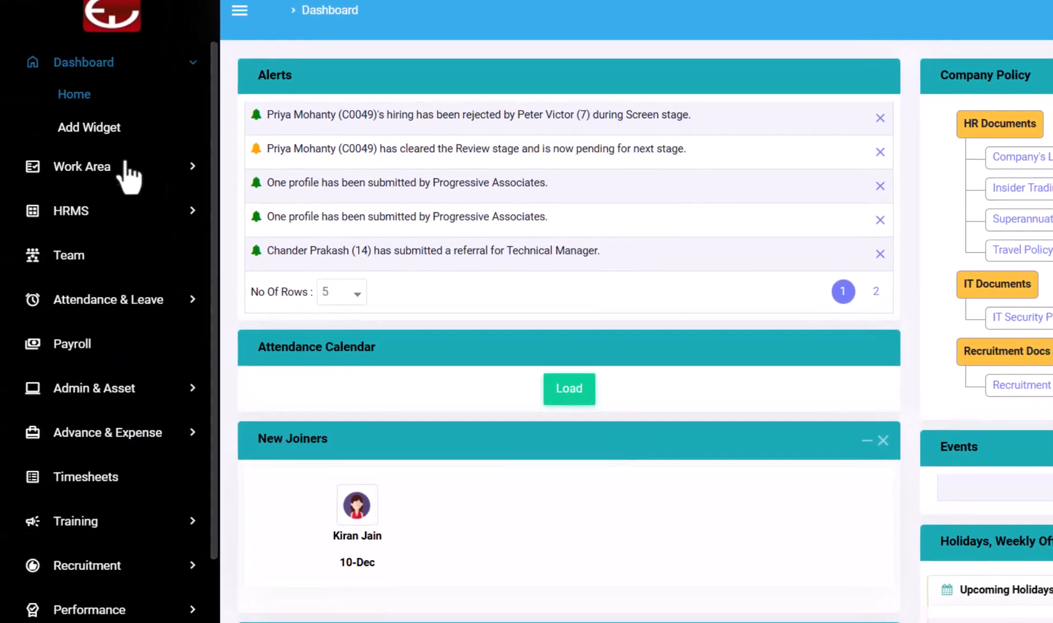
Filter the recruitment candidate database by the candidate's first name and open candidate C0049's profile for editing
scroll(92, 403, down, 1)
click(122, 500)
scroll(122, 505, down, 1)
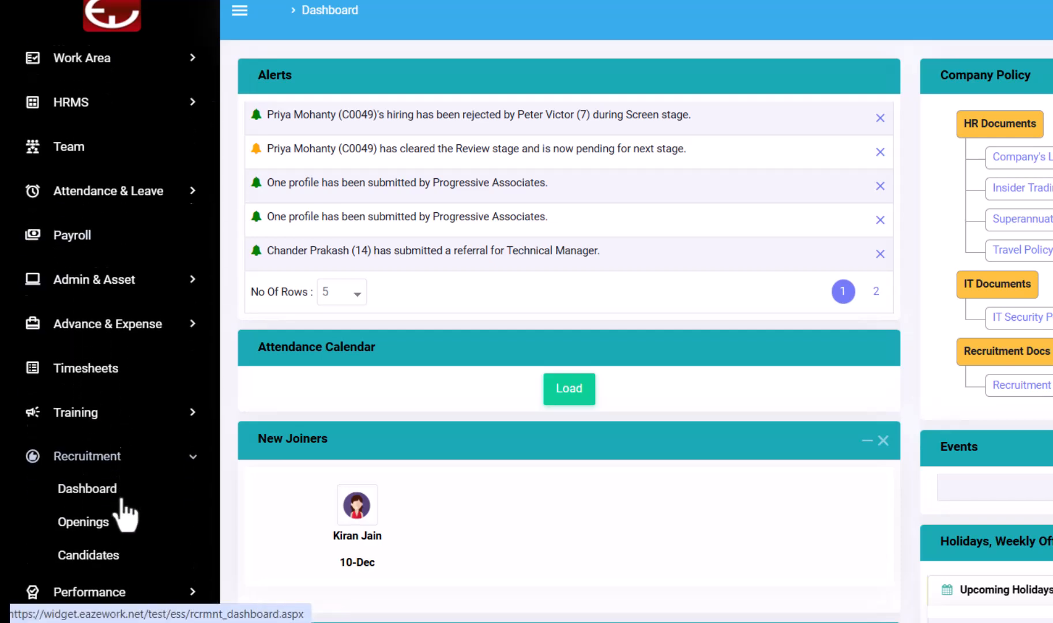
click(92, 539)
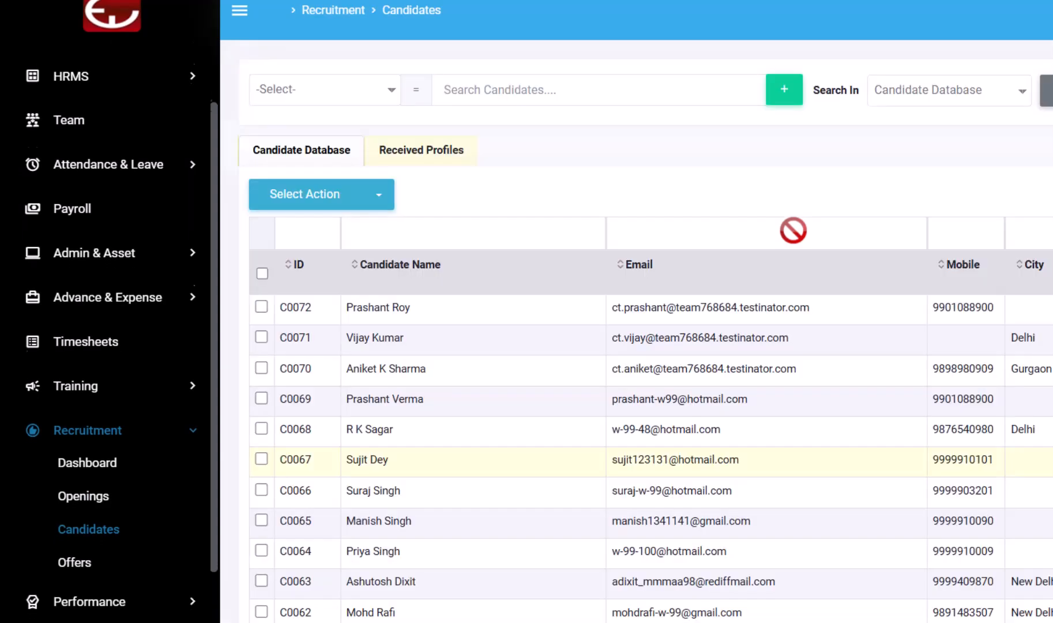
click(502, 224)
text(priya)
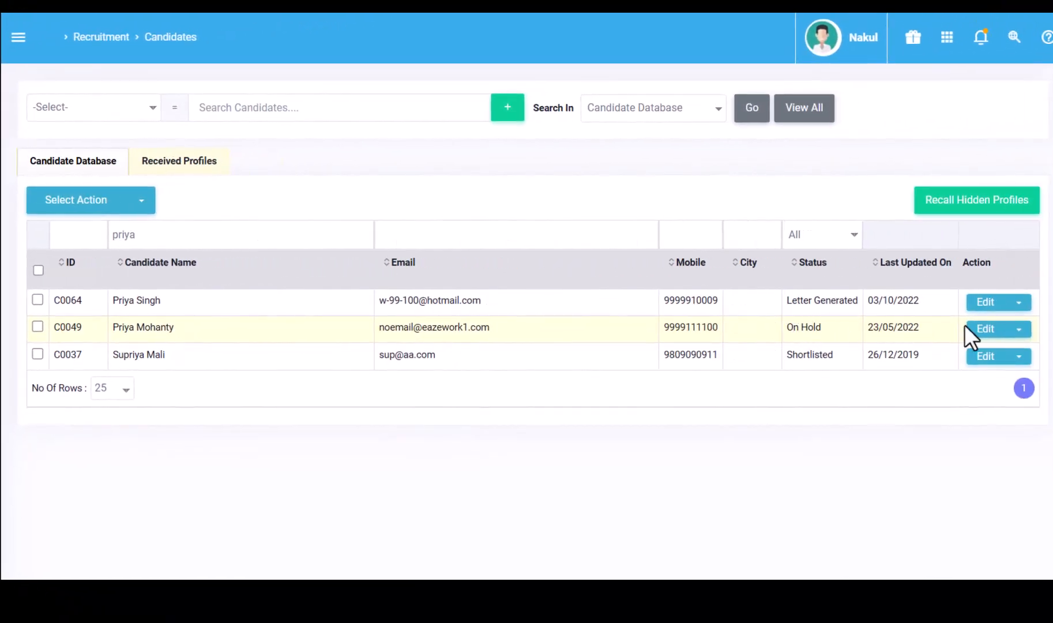
click(978, 330)
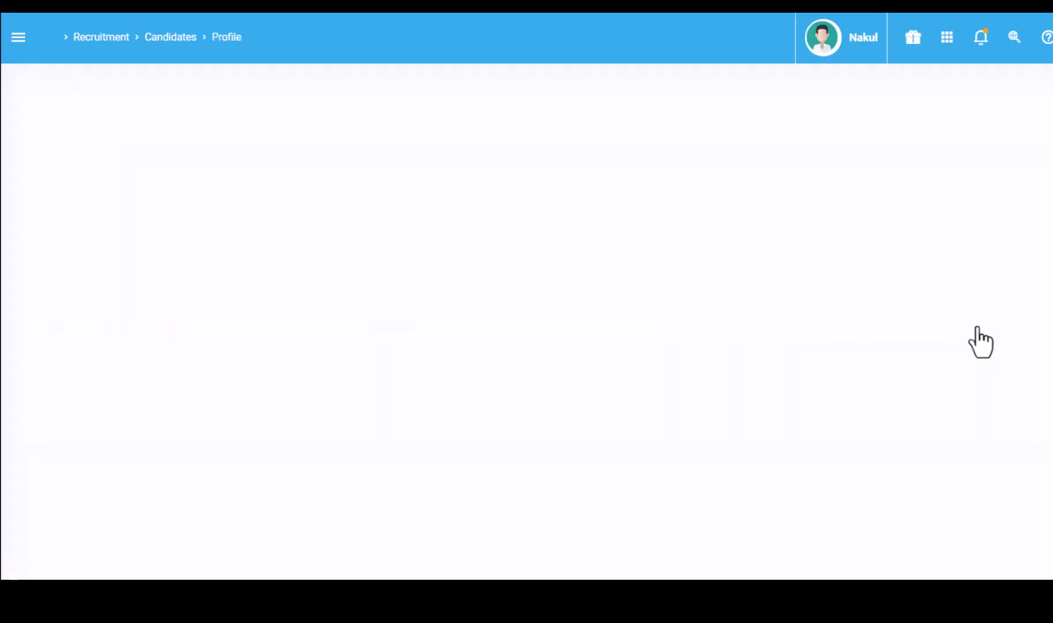
In the candidate's Old History, change the status of the Project Manager (J0030) application to Screened
click(414, 128)
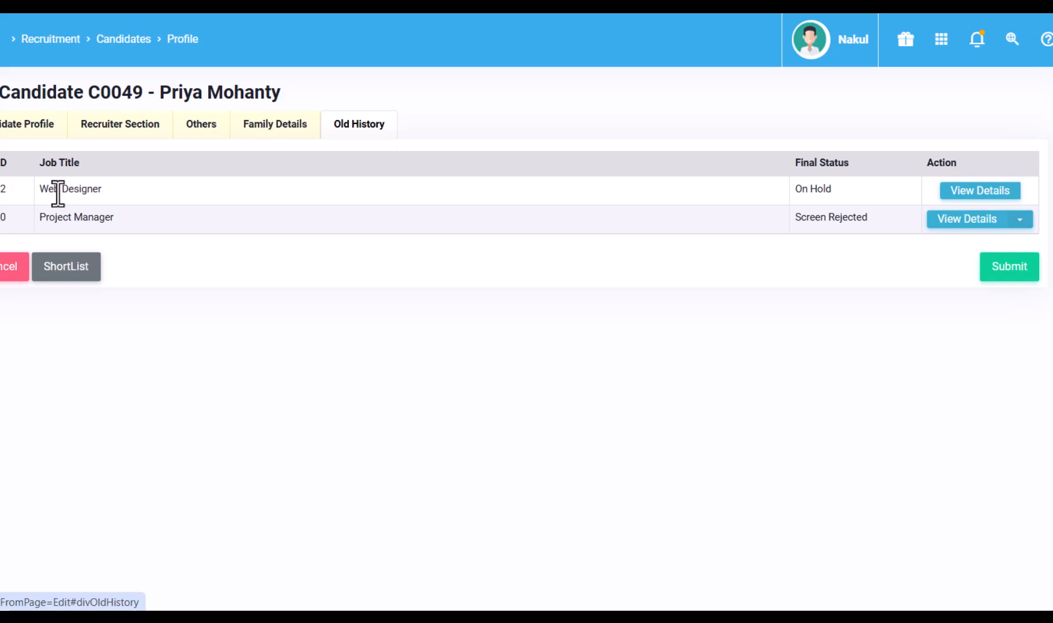
triple_click(60, 191)
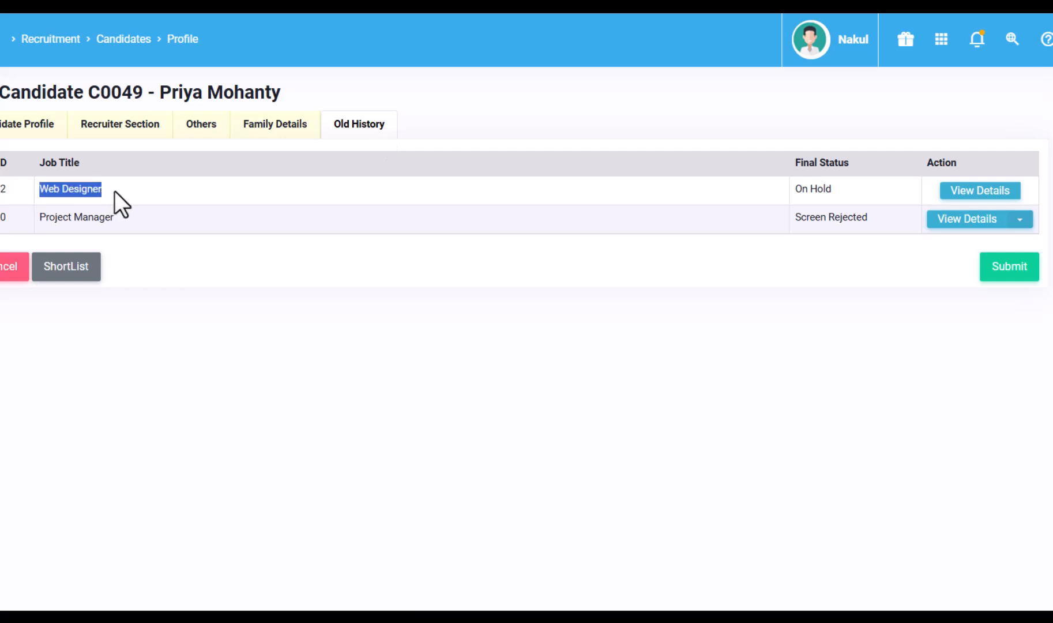
click(72, 221)
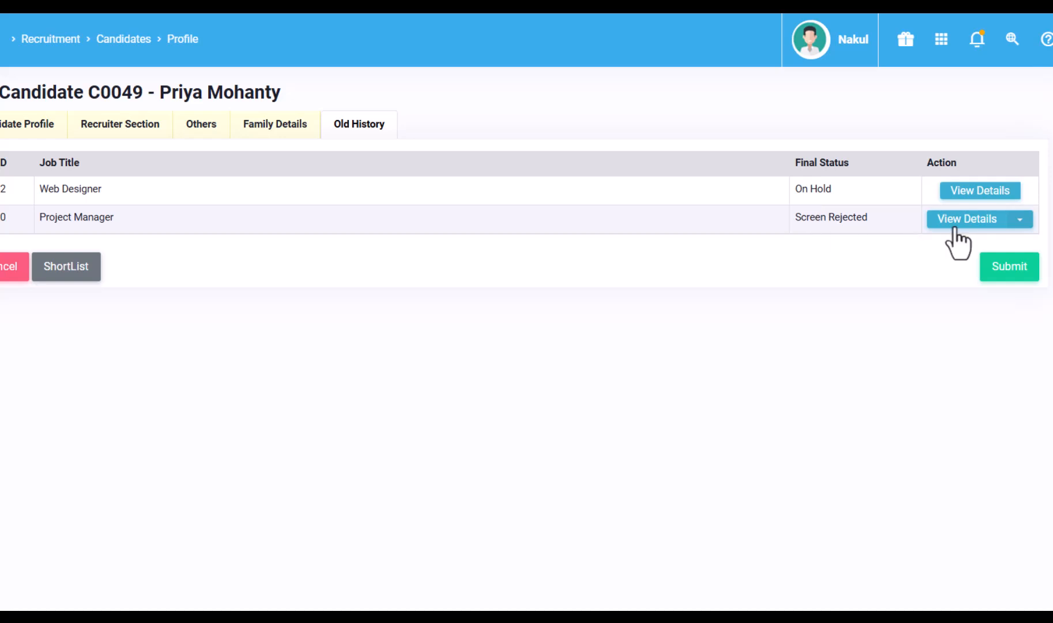
click(1020, 220)
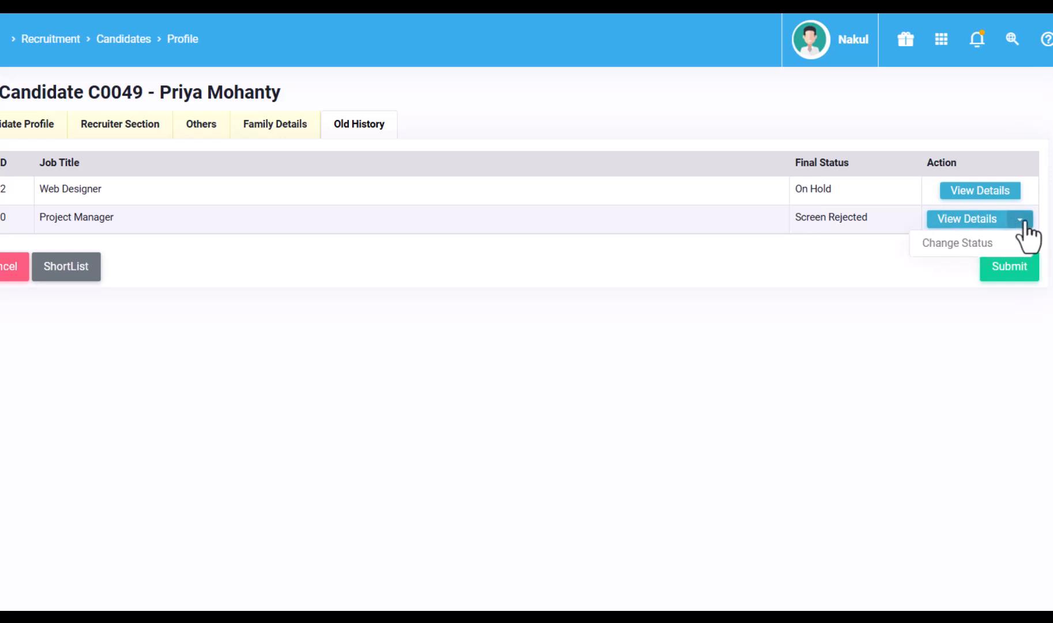
click(973, 248)
click(391, 144)
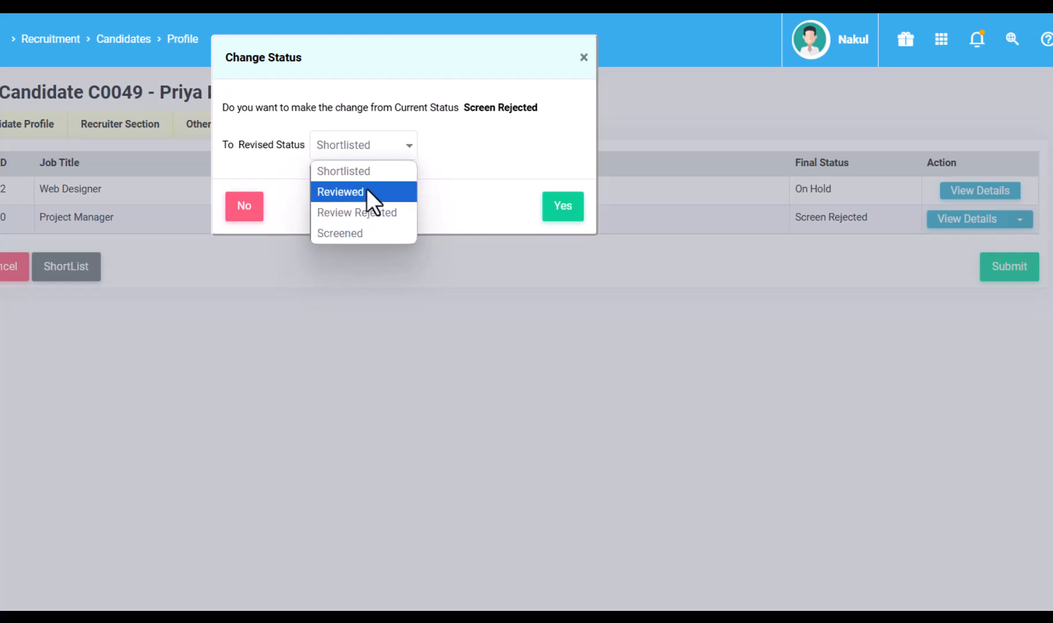
click(360, 234)
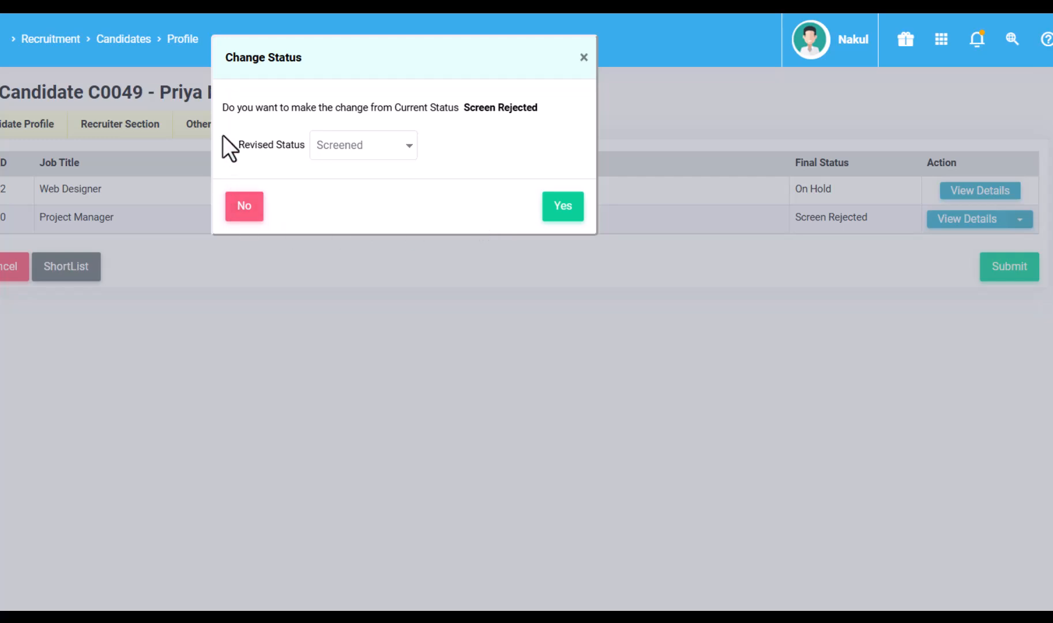
click(556, 207)
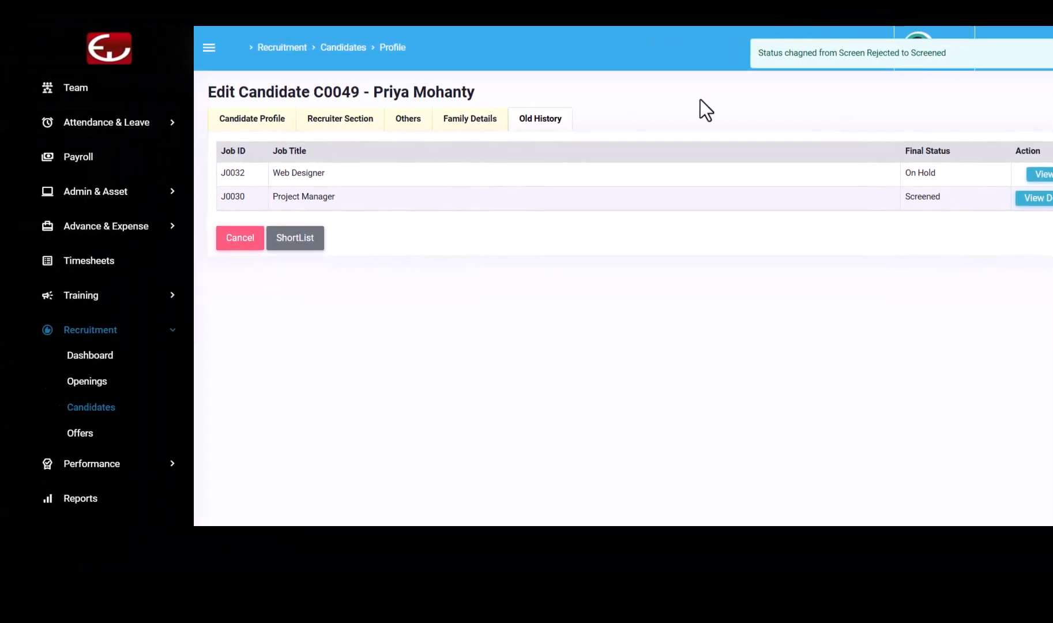
Filter the recruitment dashboard's job titles by "proje" and open candidate C0049's Project Manager assessment
click(98, 363)
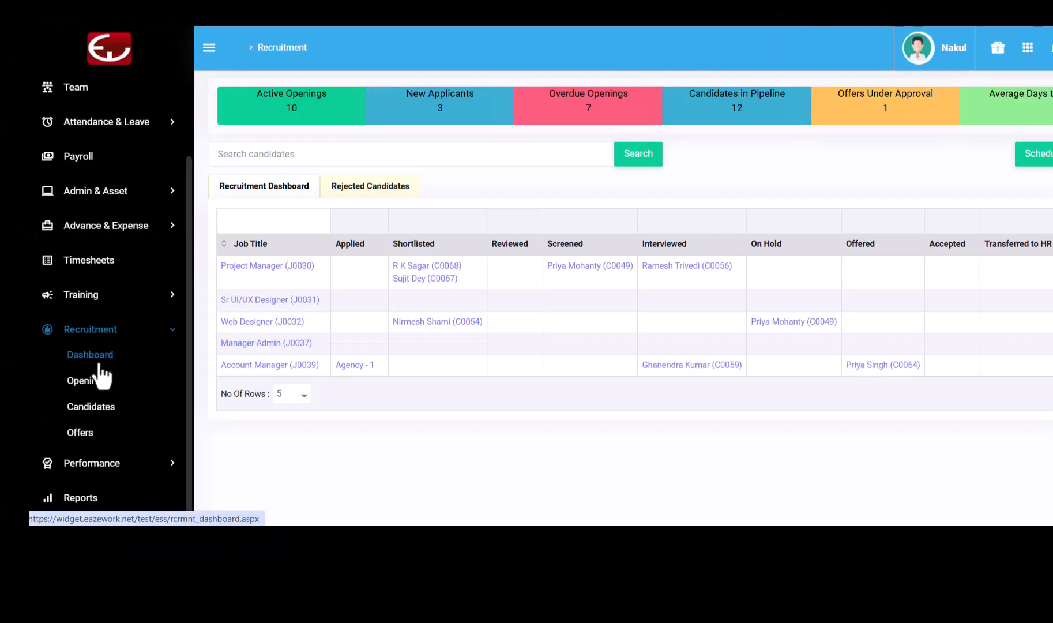
click(298, 225)
text(proje)
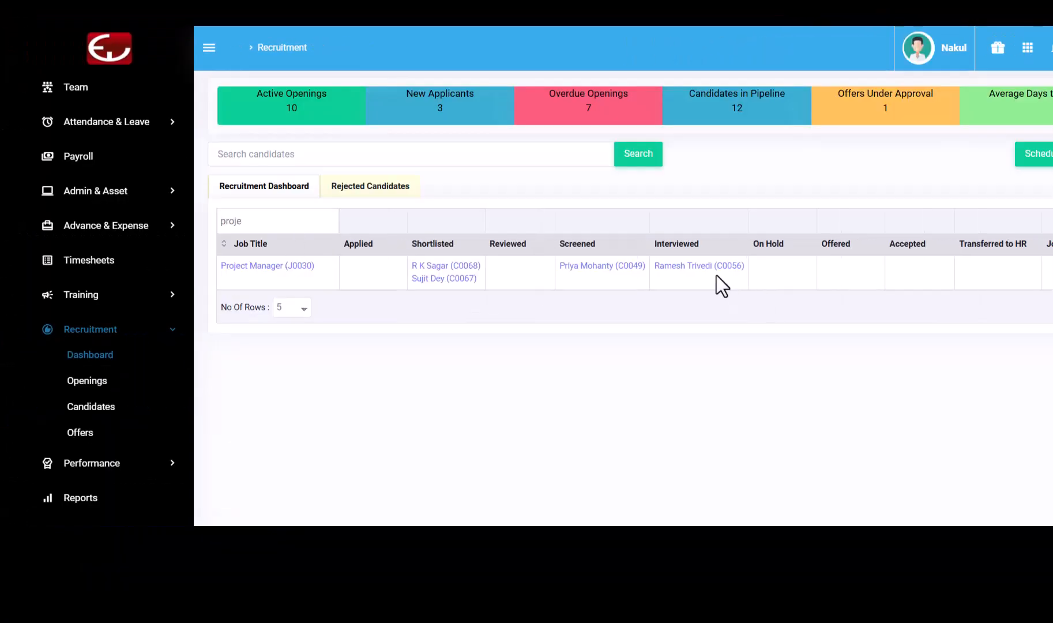
click(607, 271)
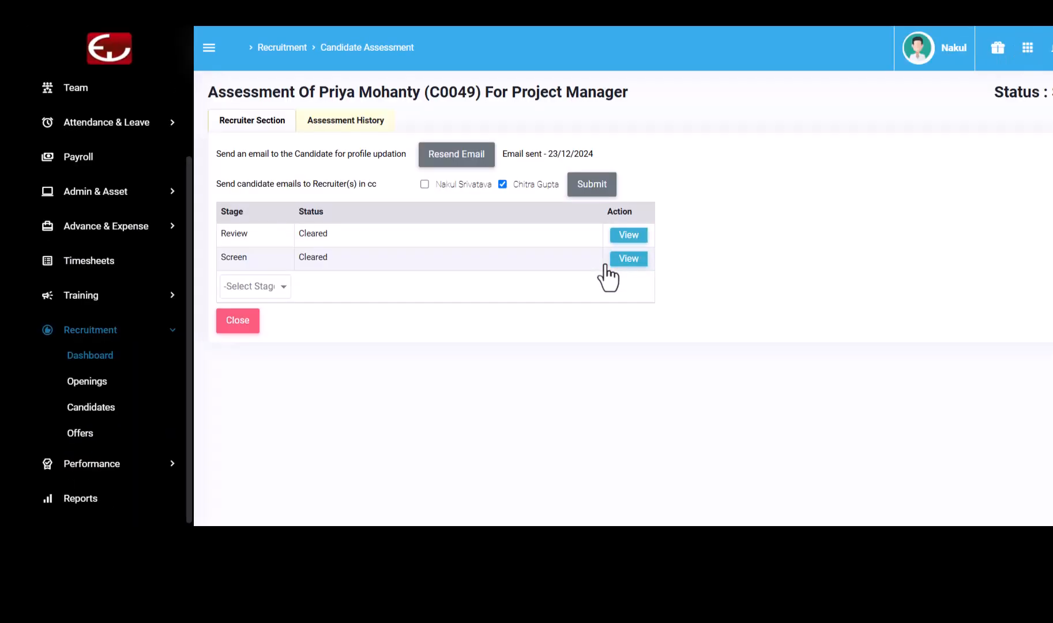
Set the candidate's next stage to Interview to start scheduling the interview
click(278, 286)
click(254, 324)
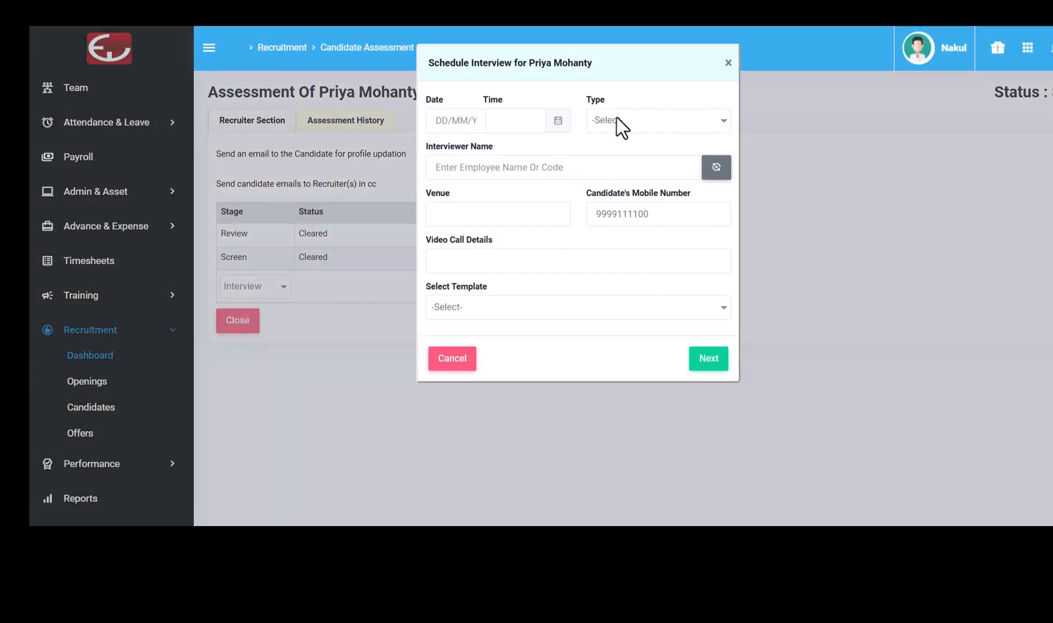